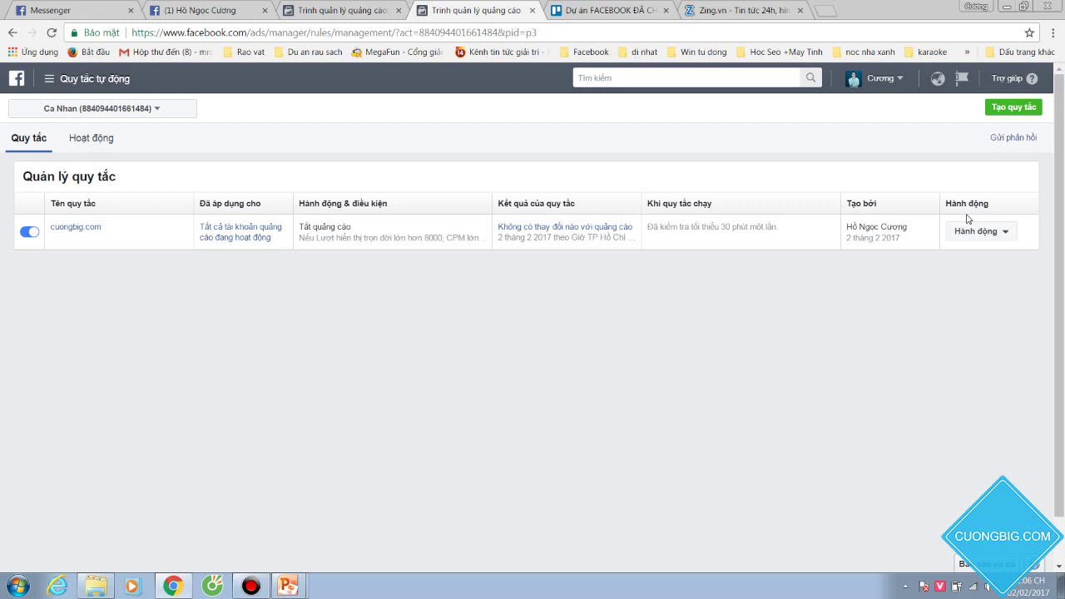
# - Start a new automated rule, keeping its scope on all active ad sets (Tất cả nhóm quảng cáo hoạt động)
pyautogui.click(1010, 109)
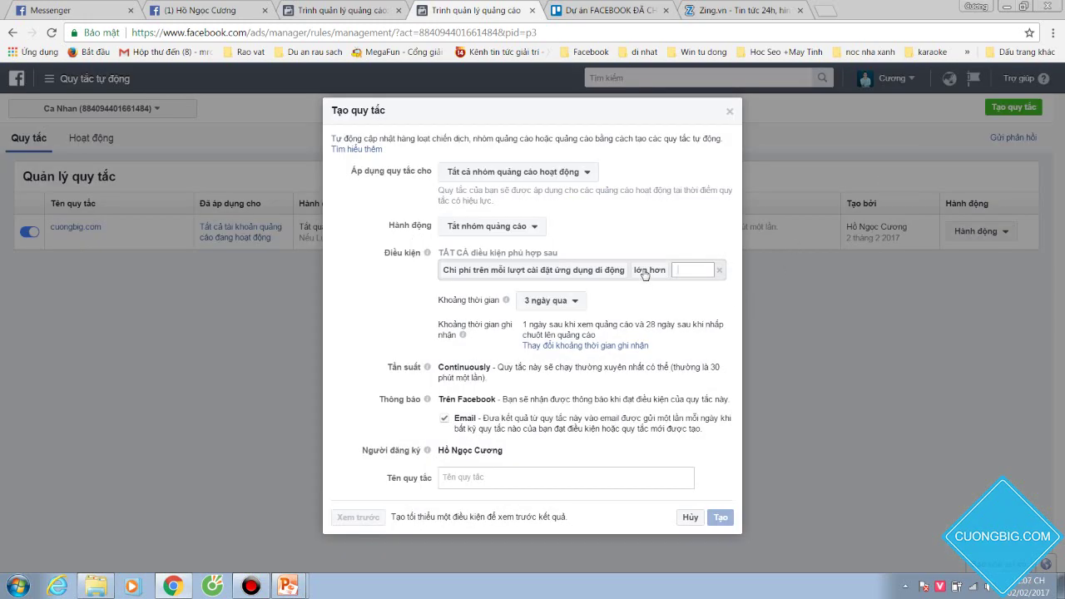
pyautogui.click(588, 174)
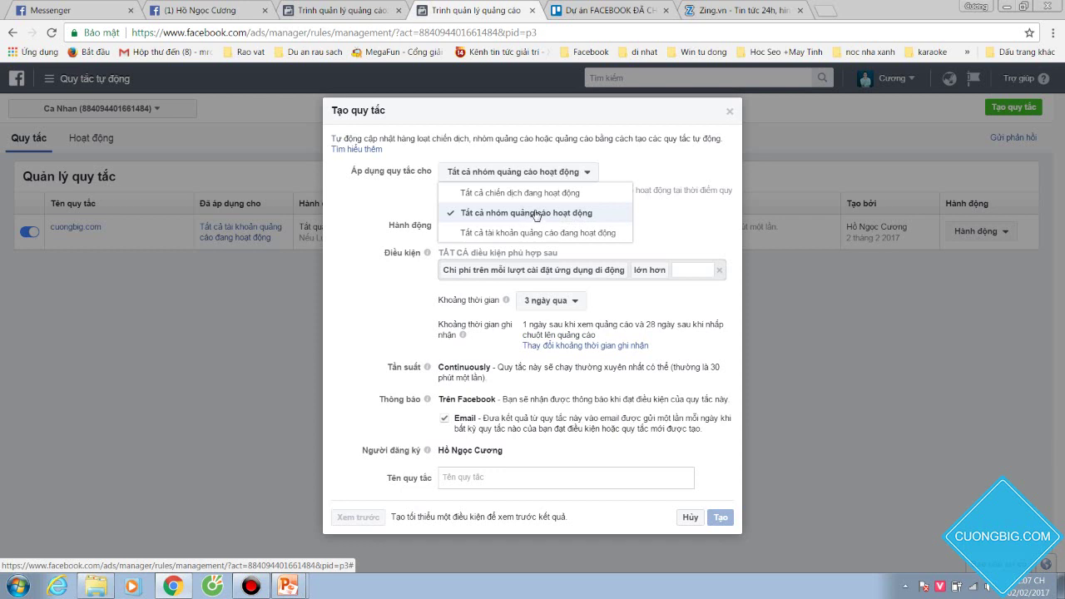
pyautogui.click(646, 212)
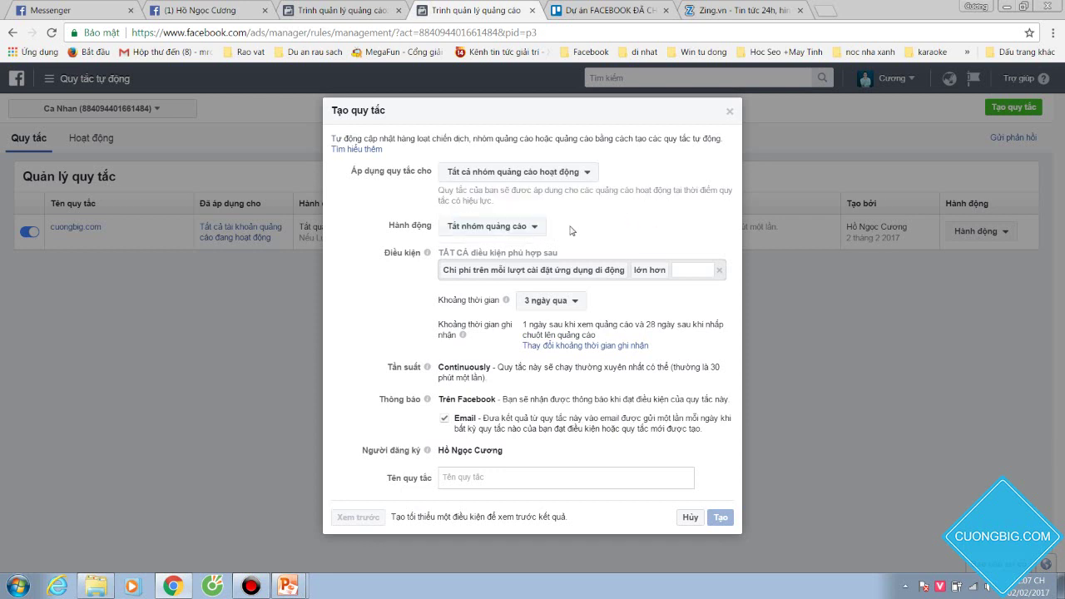
# - Review the budget and manual bid actions, and set the rule's action to Tăng ngân sách hàng ngày lên
pyautogui.click(515, 227)
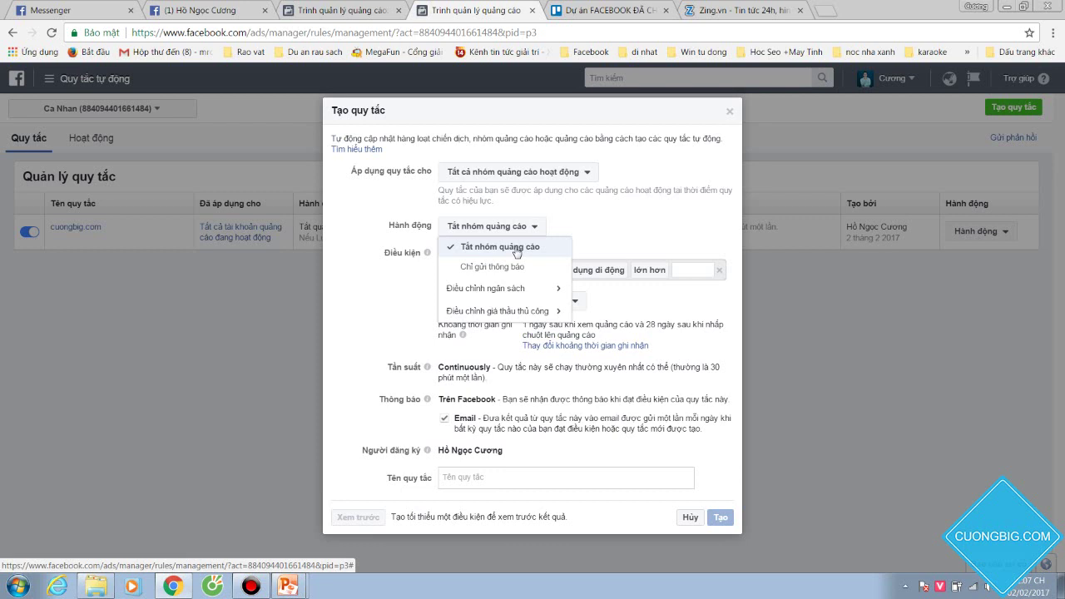
pyautogui.click(549, 295)
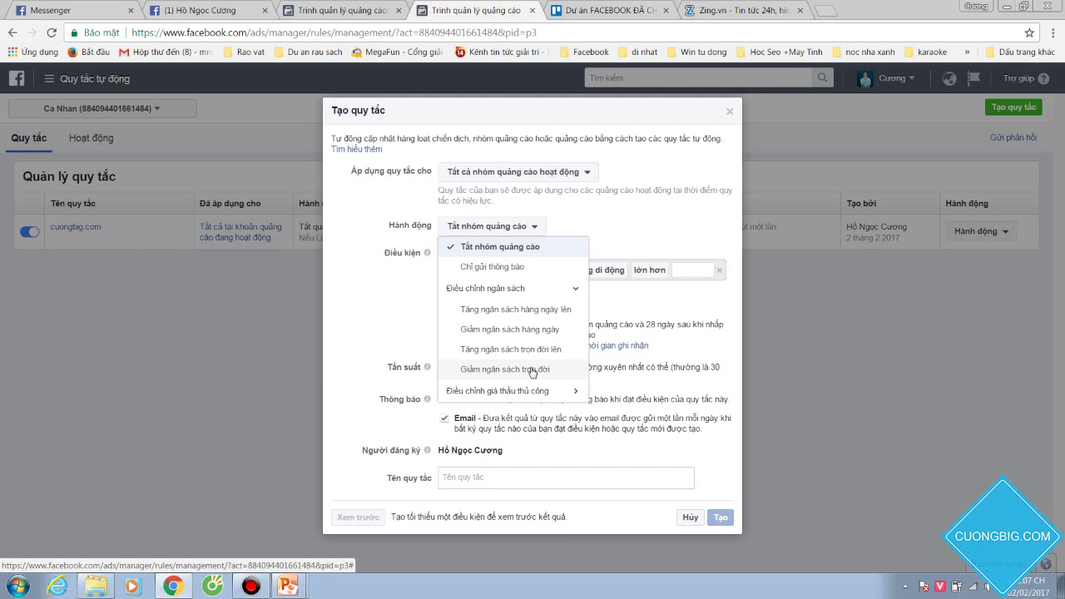
pyautogui.click(563, 391)
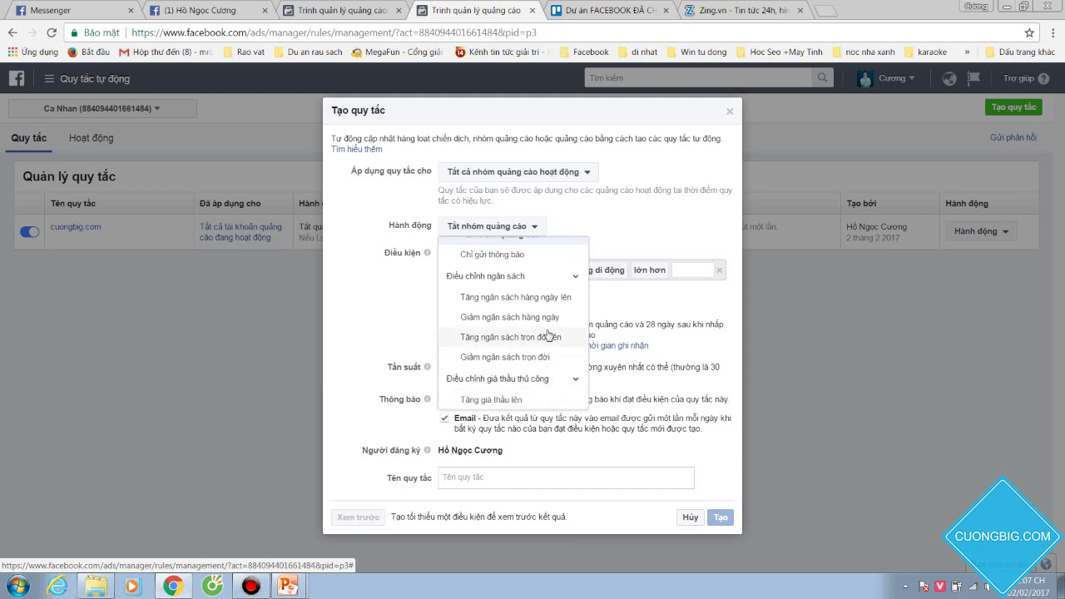
pyautogui.scroll(-1, 549, 335)
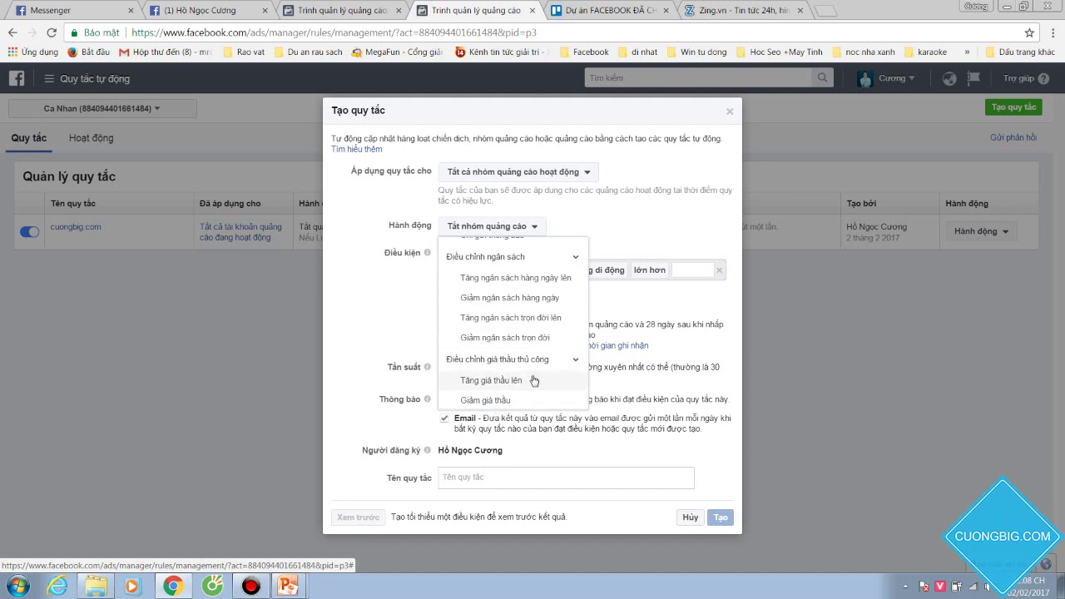
pyautogui.scroll(2, 542, 366)
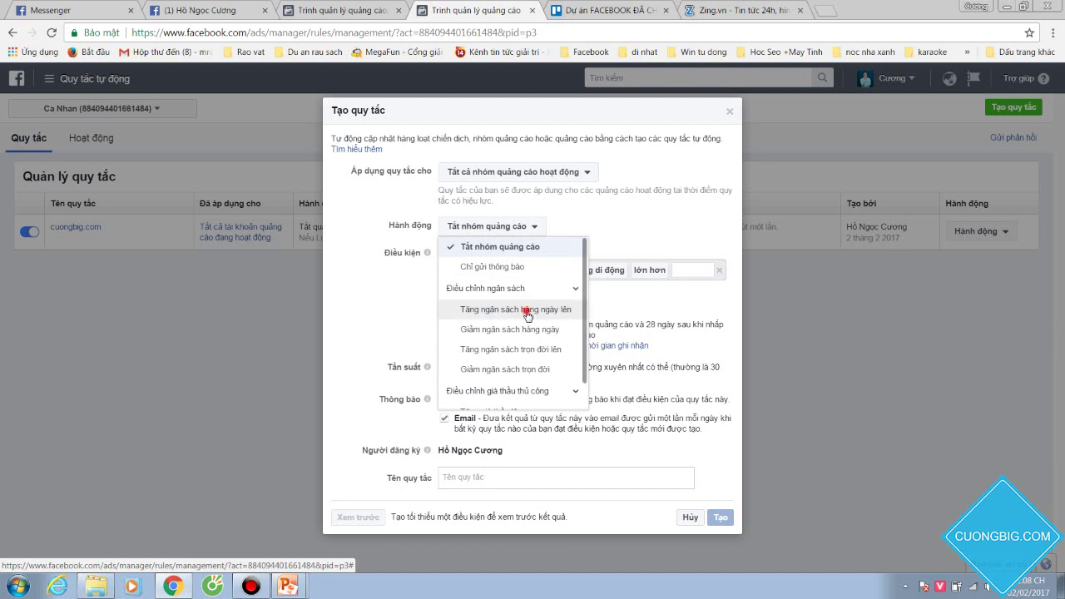
pyautogui.click(526, 313)
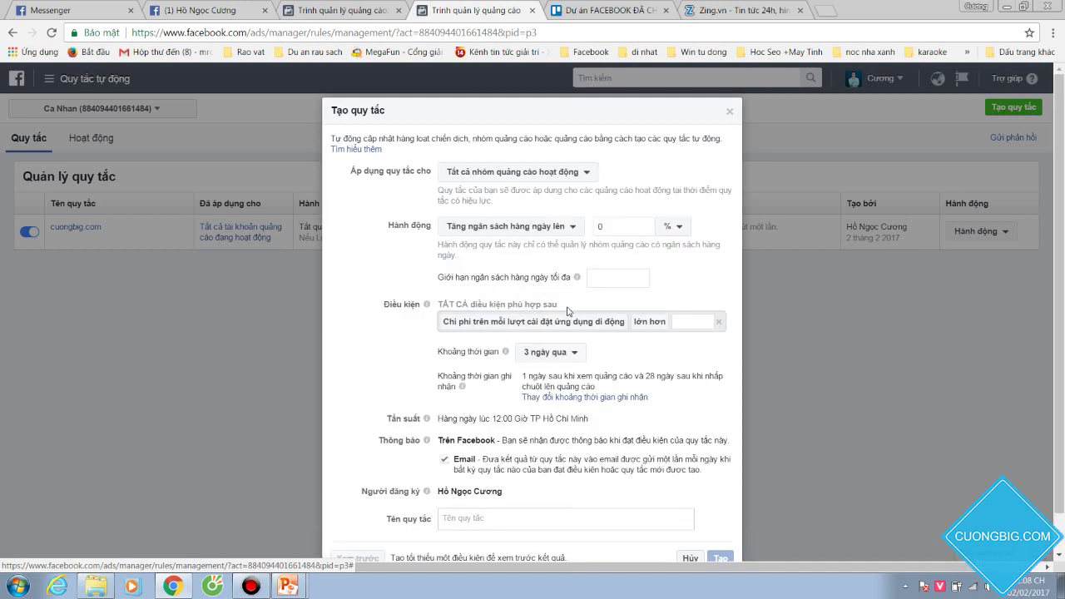
# - Set the daily budget increase to 30 % with a maximum daily budget limit of 500000 đ
pyautogui.click(586, 231)
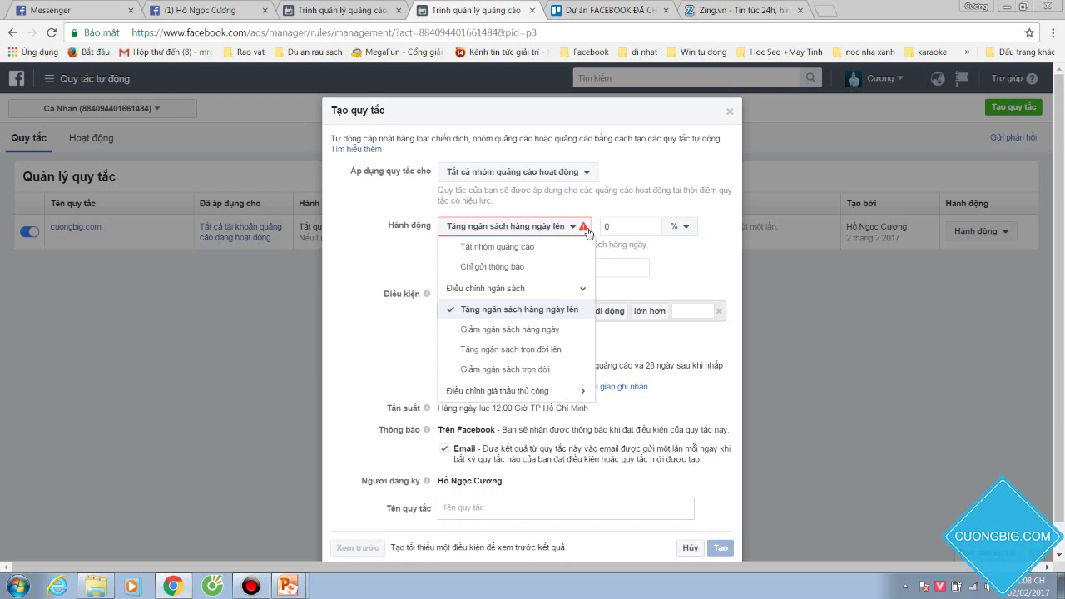
pyautogui.click(617, 227)
pyautogui.hotkey('ctrl', 'a')
pyautogui.write('30')
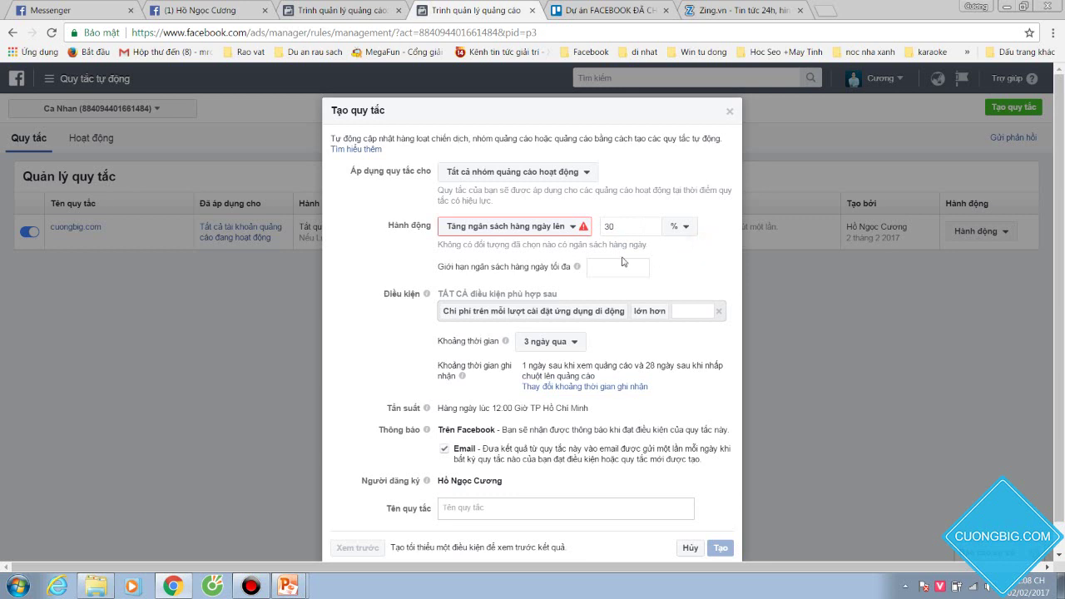
pyautogui.click(684, 227)
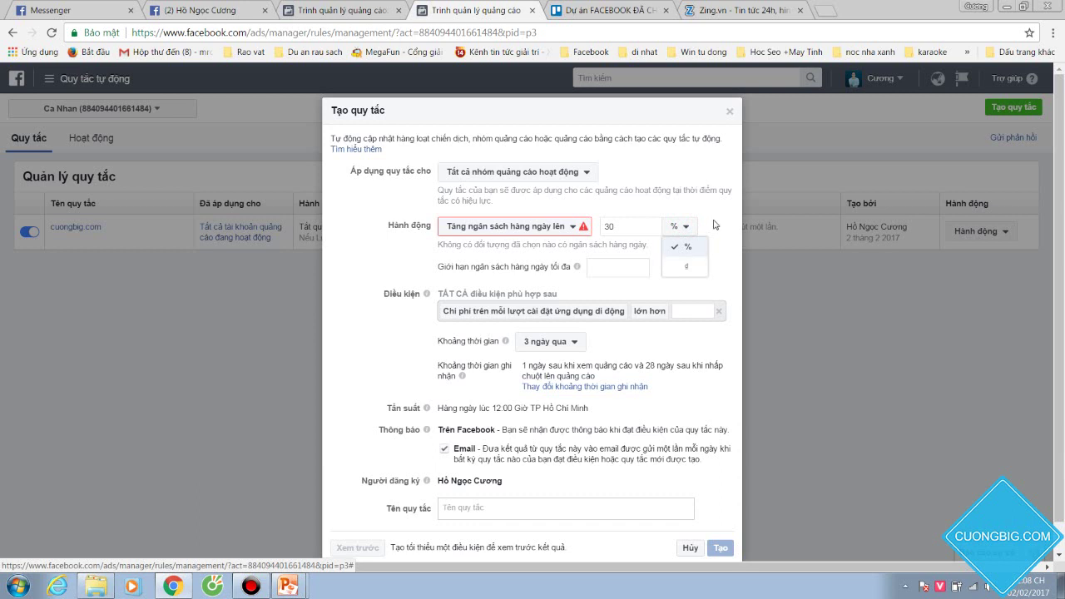
pyautogui.click(713, 219)
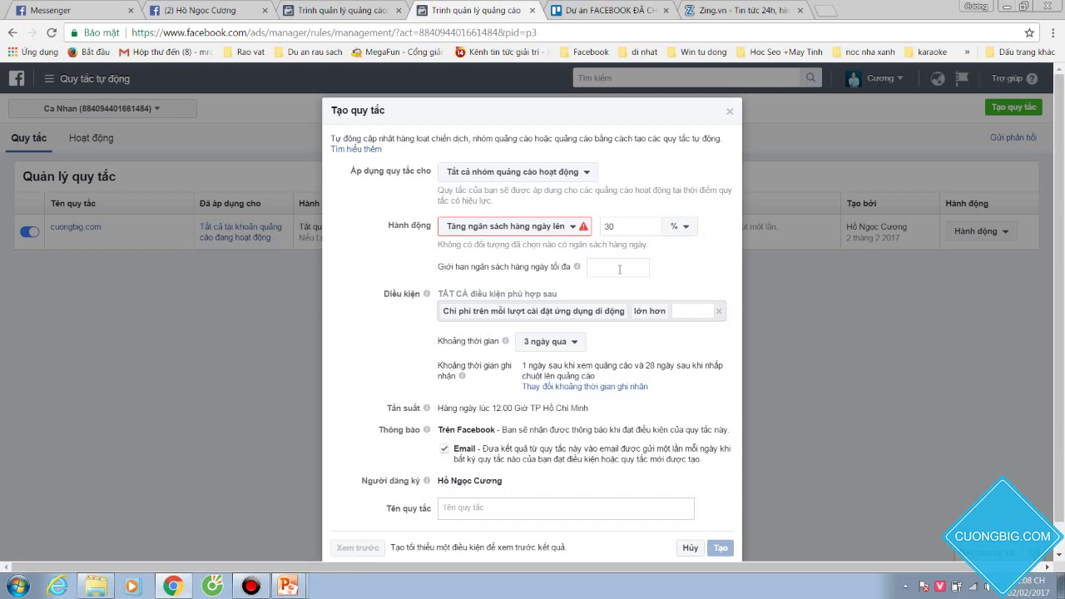
pyautogui.click(619, 269)
pyautogui.write('500000')
pyautogui.click(676, 268)
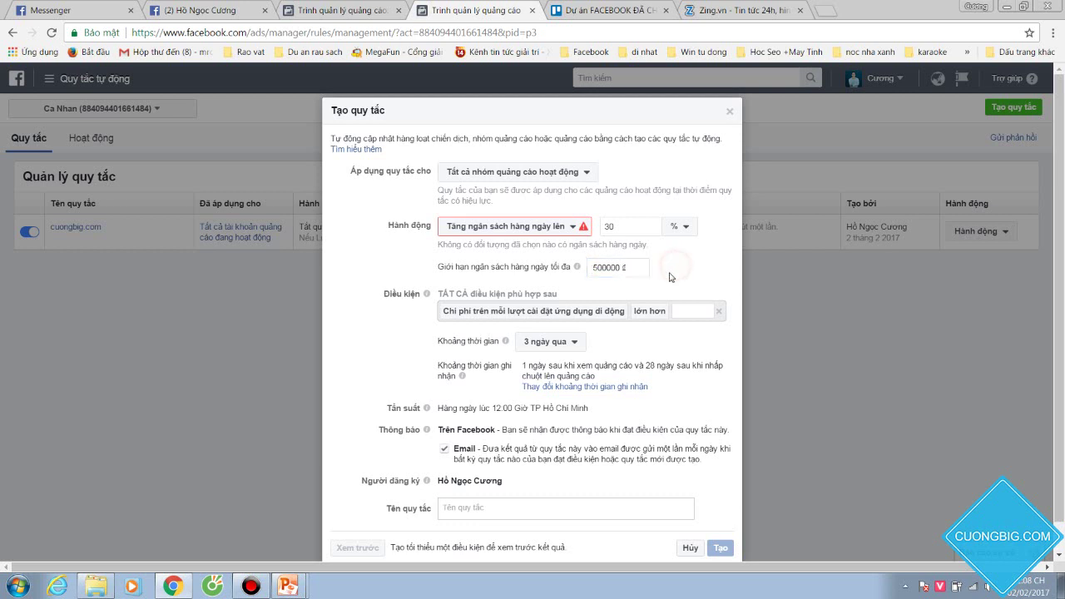
# - Change the rule's action to Giảm ngân sách hàng ngày and open its minimum daily budget limit for entry
pyautogui.click(574, 226)
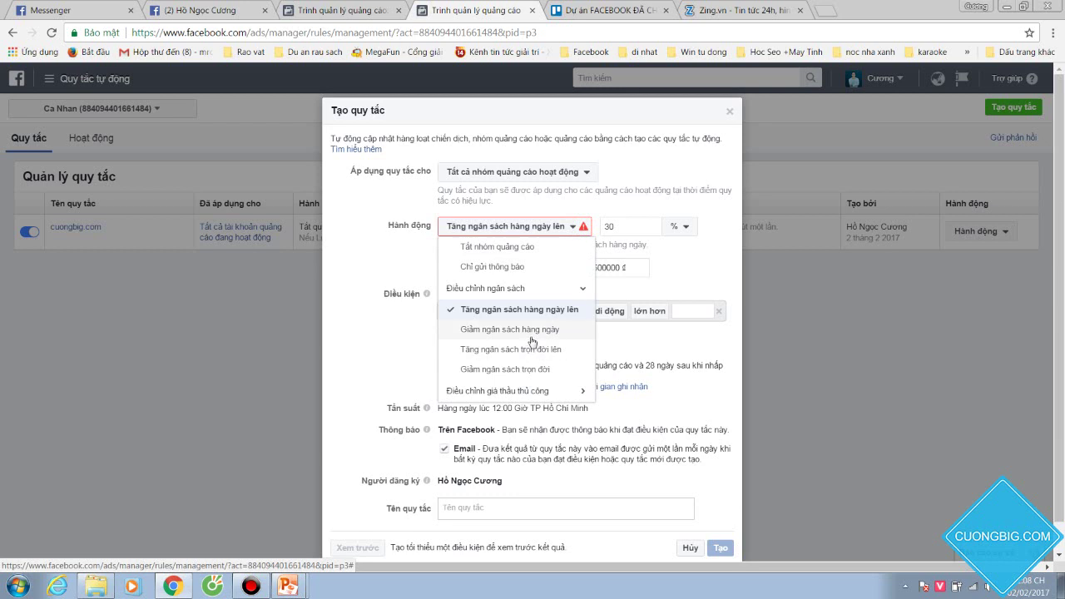
pyautogui.click(522, 331)
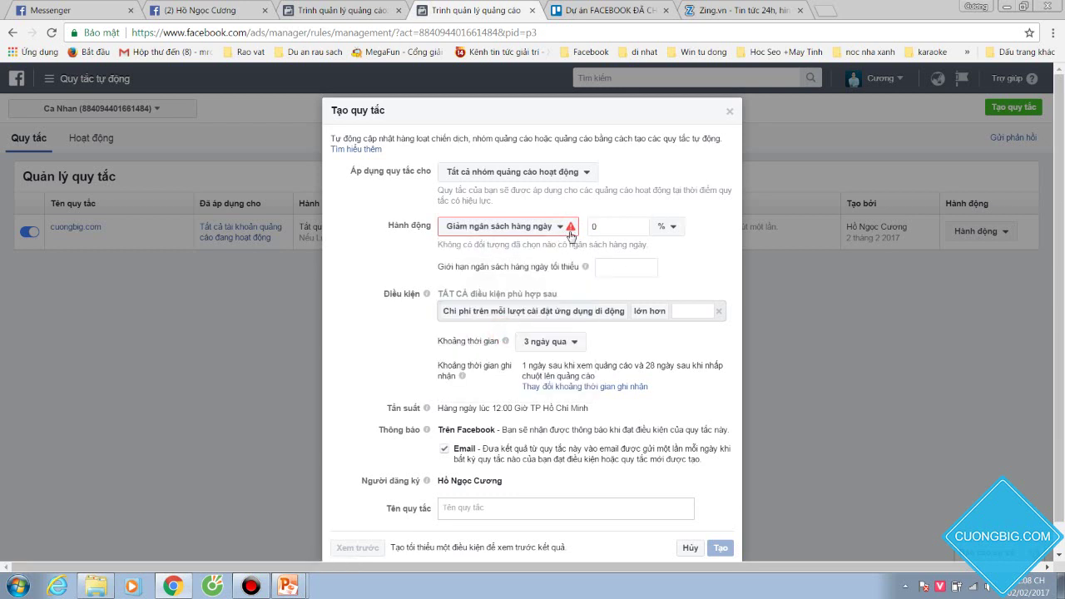
pyautogui.click(613, 266)
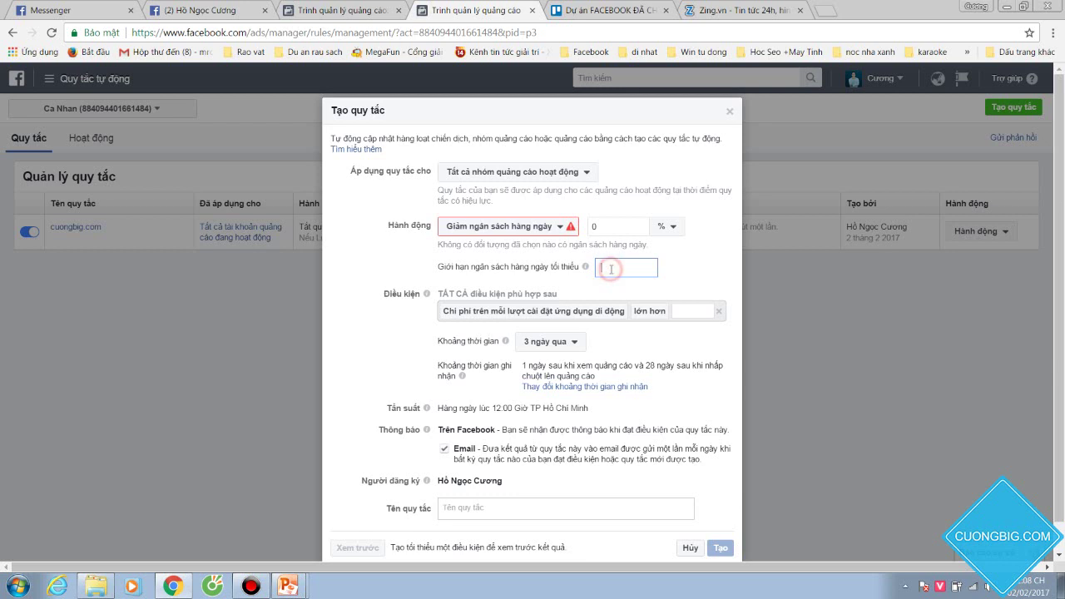
# - Switch the rule's action to Chỉ gửi thông báo and back to Tắt nhóm quảng cáo
pyautogui.click(556, 226)
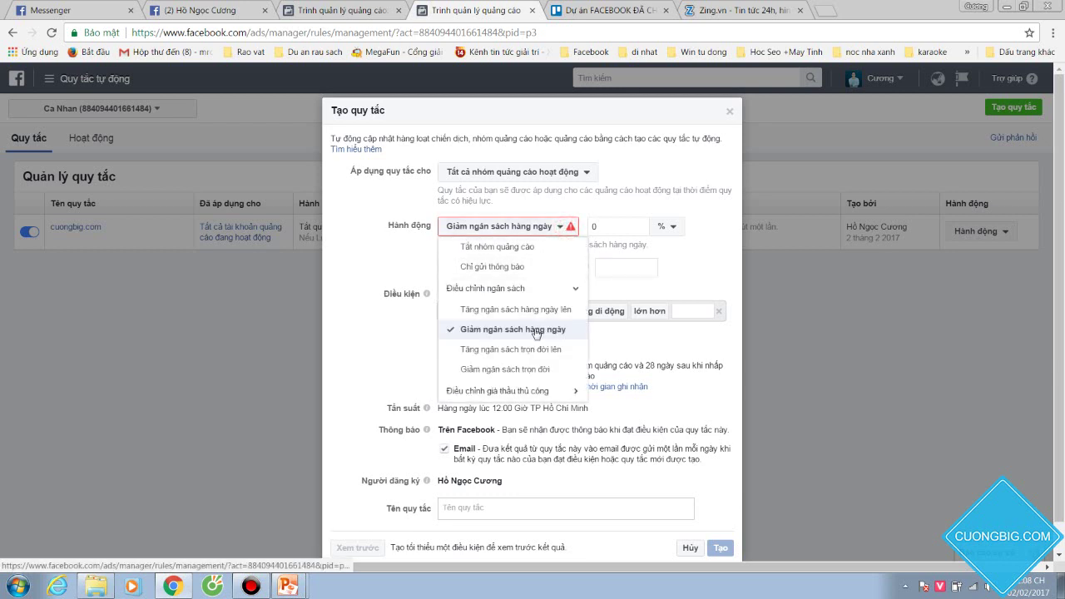
pyautogui.scroll(-1, 536, 330)
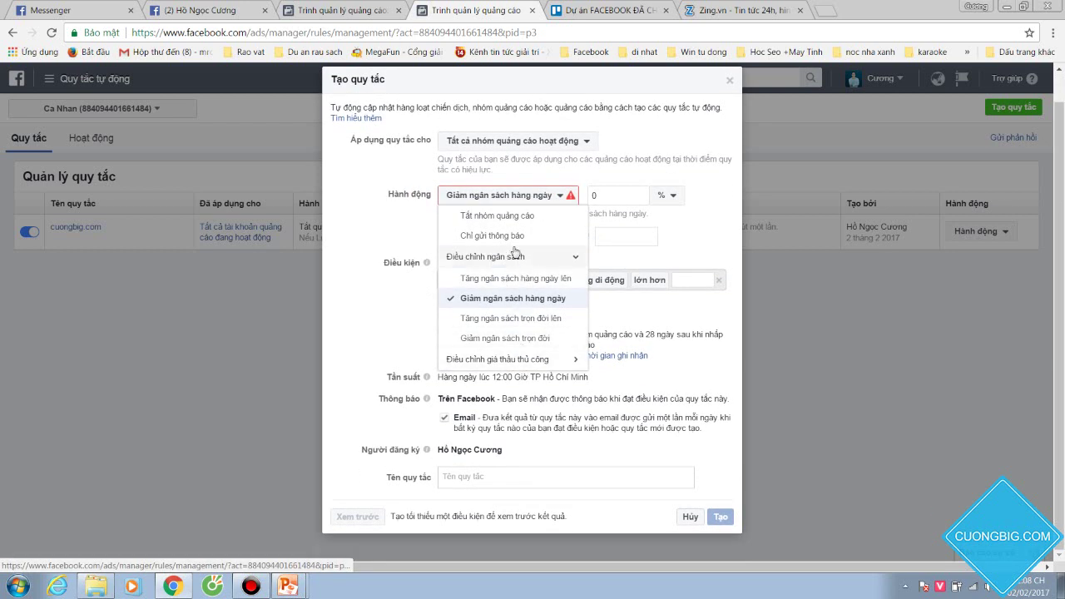
pyautogui.scroll(1, 508, 274)
pyautogui.click(489, 267)
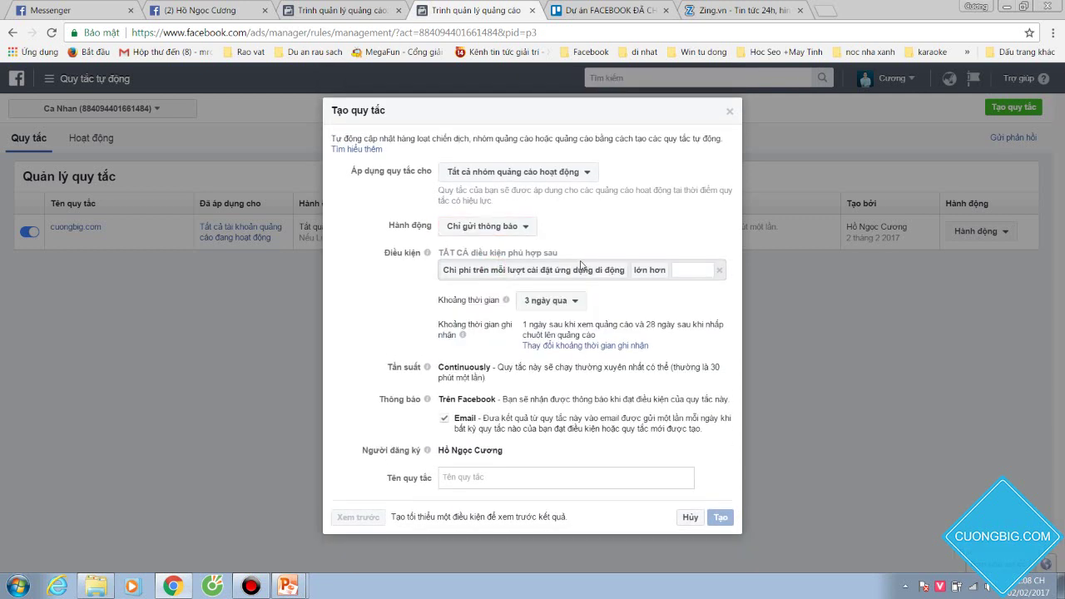
pyautogui.click(521, 229)
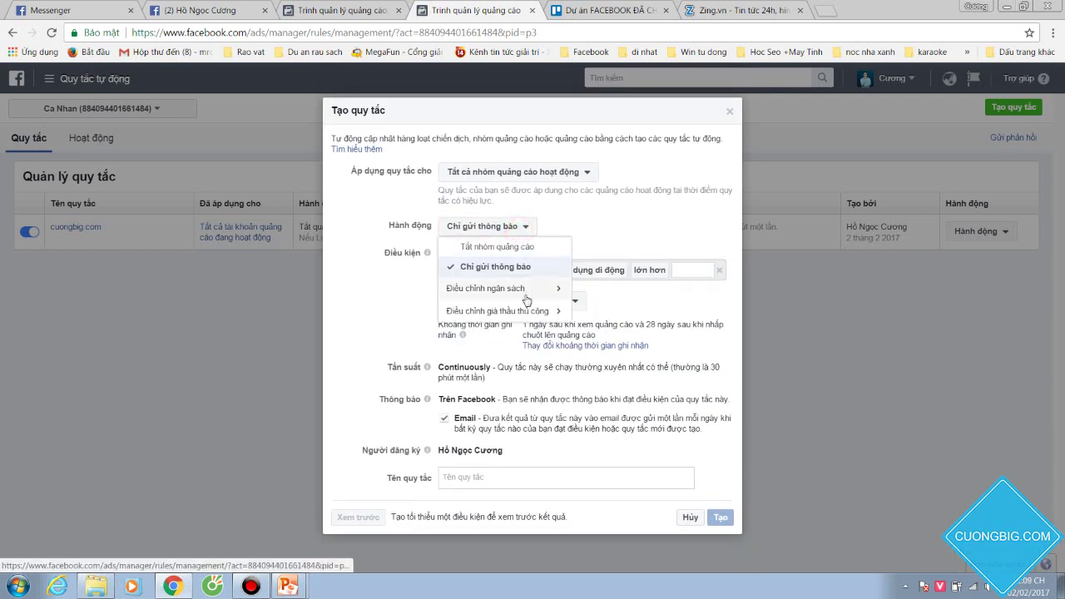
pyautogui.click(491, 246)
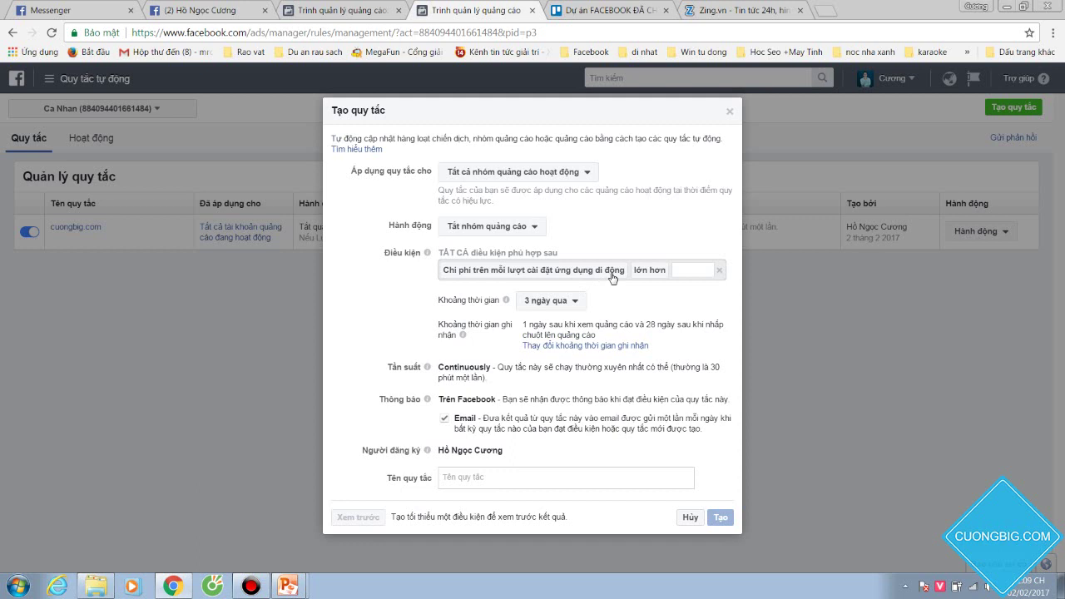
# - Examine the metrics available for the rule's condition, including the Pixel Facebook conversion costs and the Khác group
pyautogui.click(482, 271)
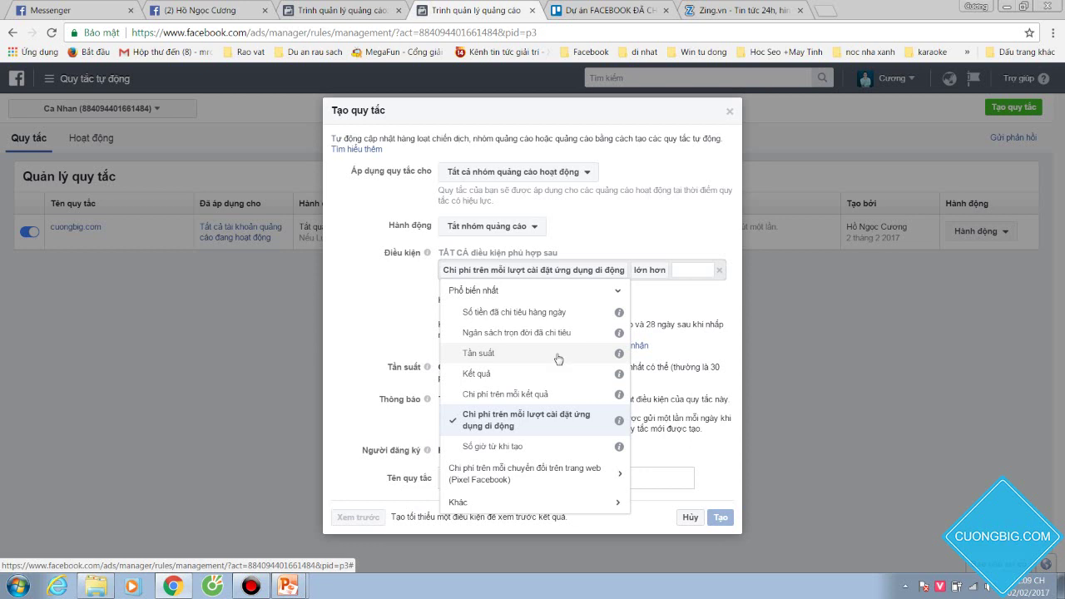
pyautogui.moveTo(622, 357)
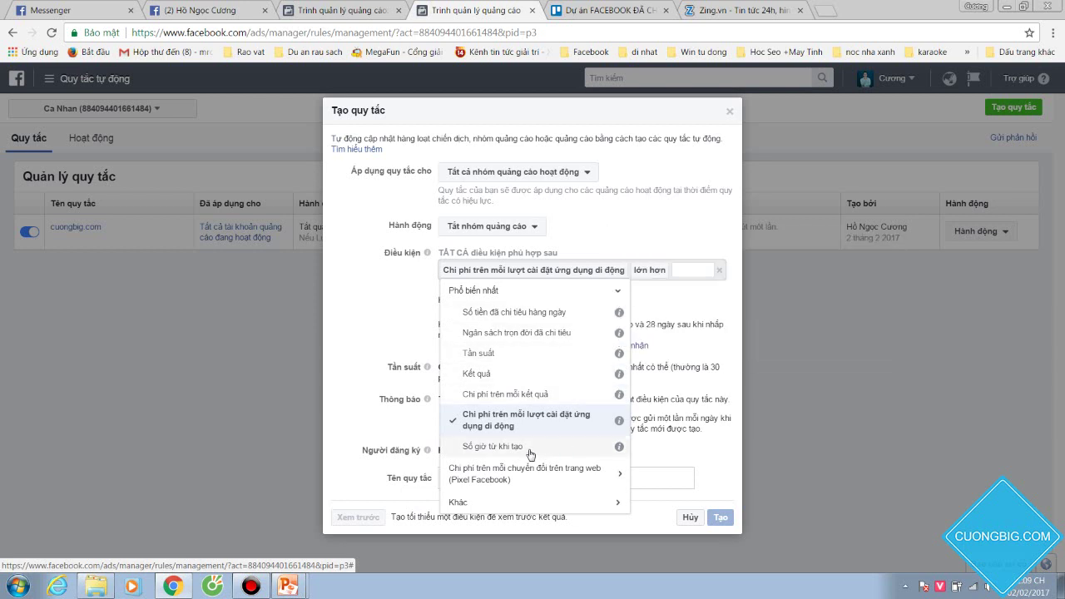
pyautogui.click(589, 477)
pyautogui.scroll(-5, 574, 433)
pyautogui.scroll(-1, 570, 419)
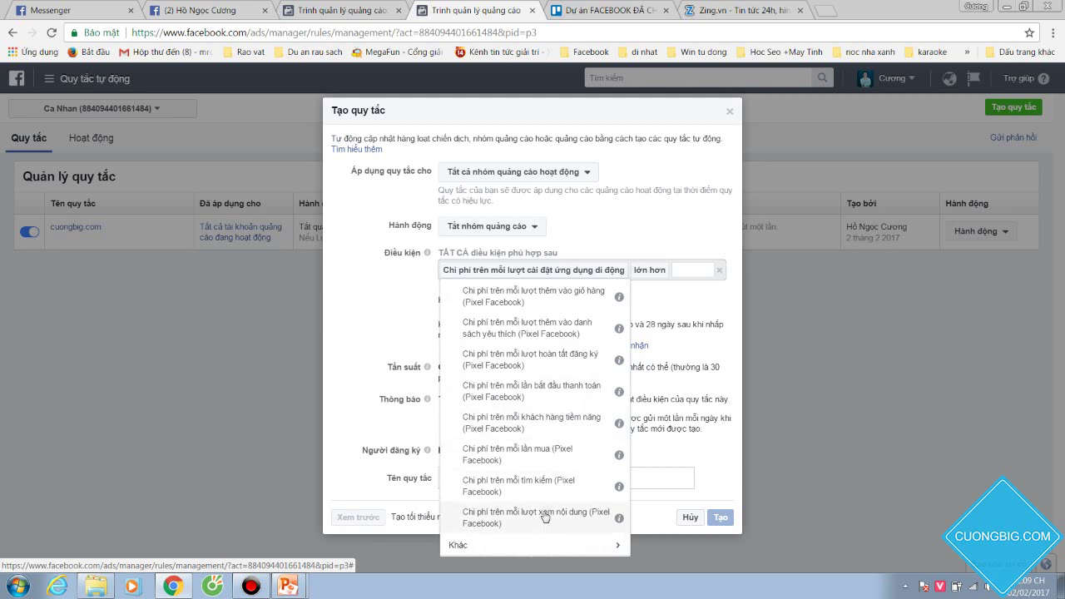
pyautogui.scroll(3, 543, 453)
pyautogui.scroll(-5, 546, 456)
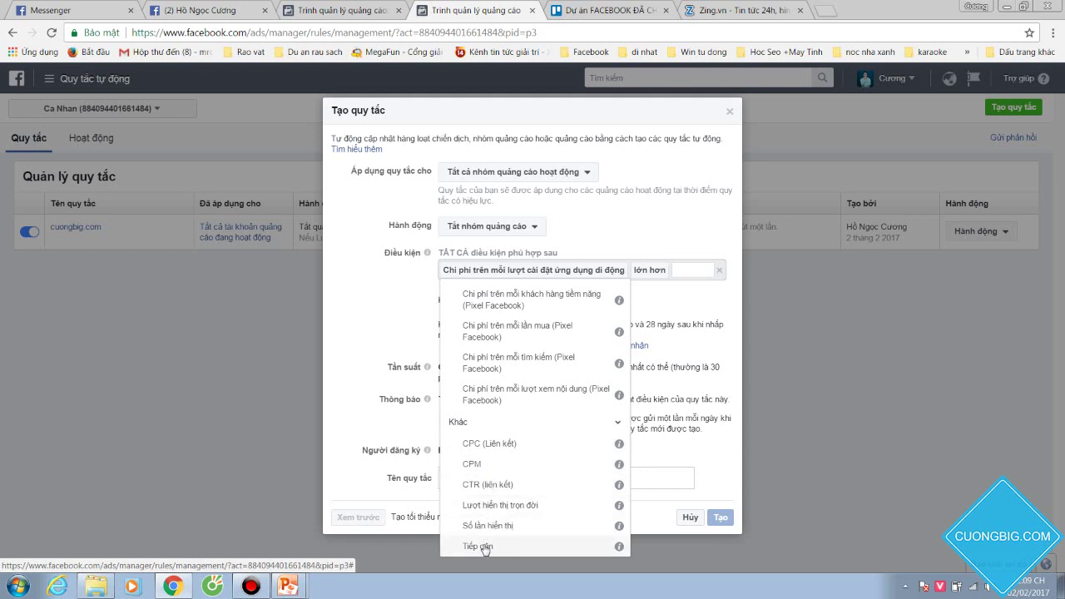
pyautogui.scroll(3, 516, 499)
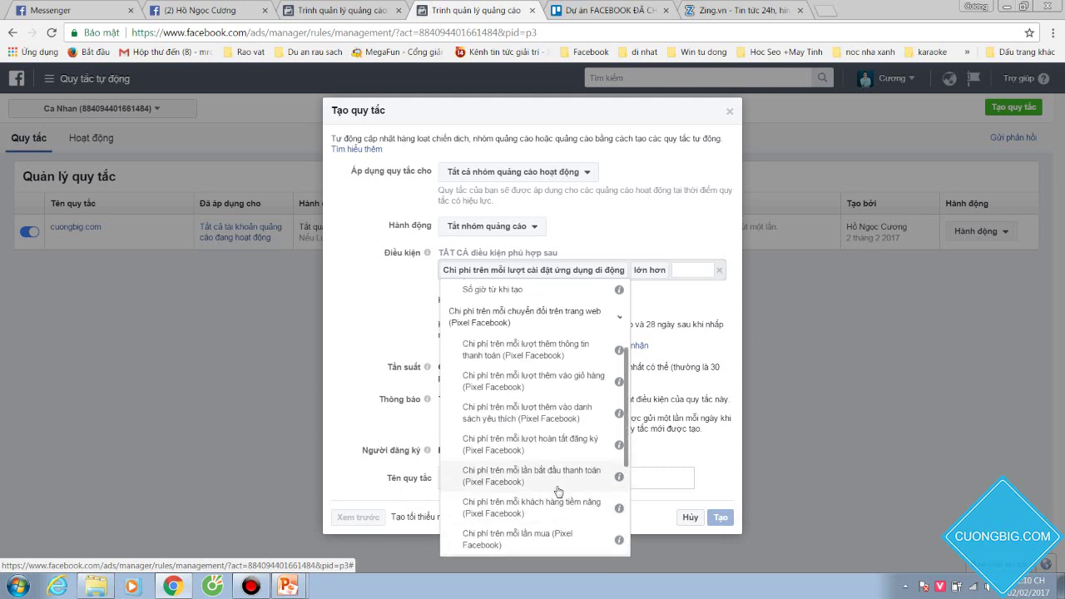
pyautogui.scroll(-3, 533, 520)
pyautogui.scroll(10, 504, 541)
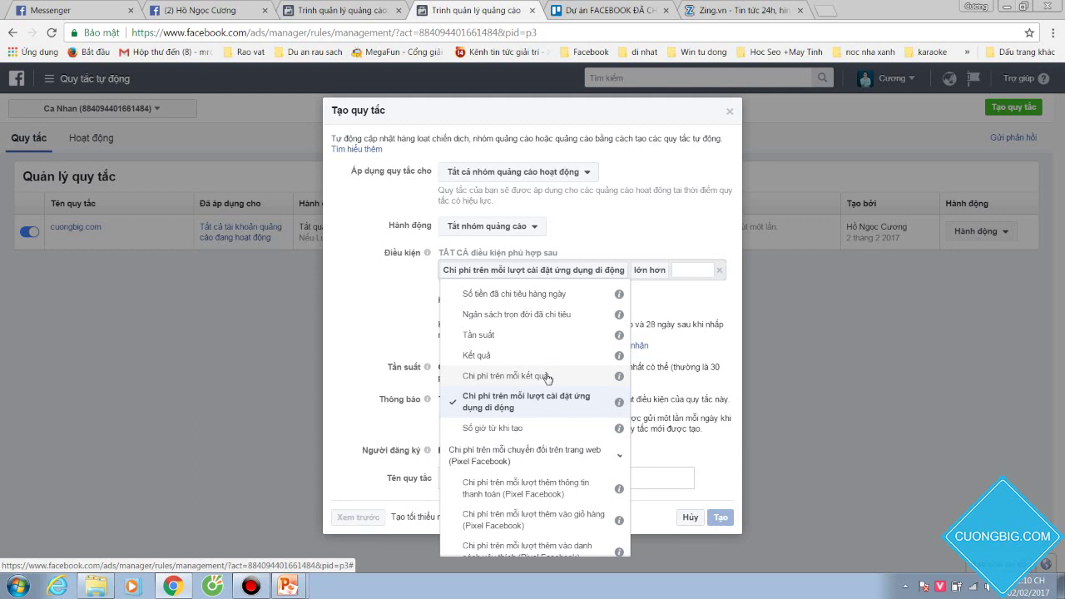
# - Add the condition Tần suất lớn hơn 1.5 to the rule
pyautogui.click(479, 335)
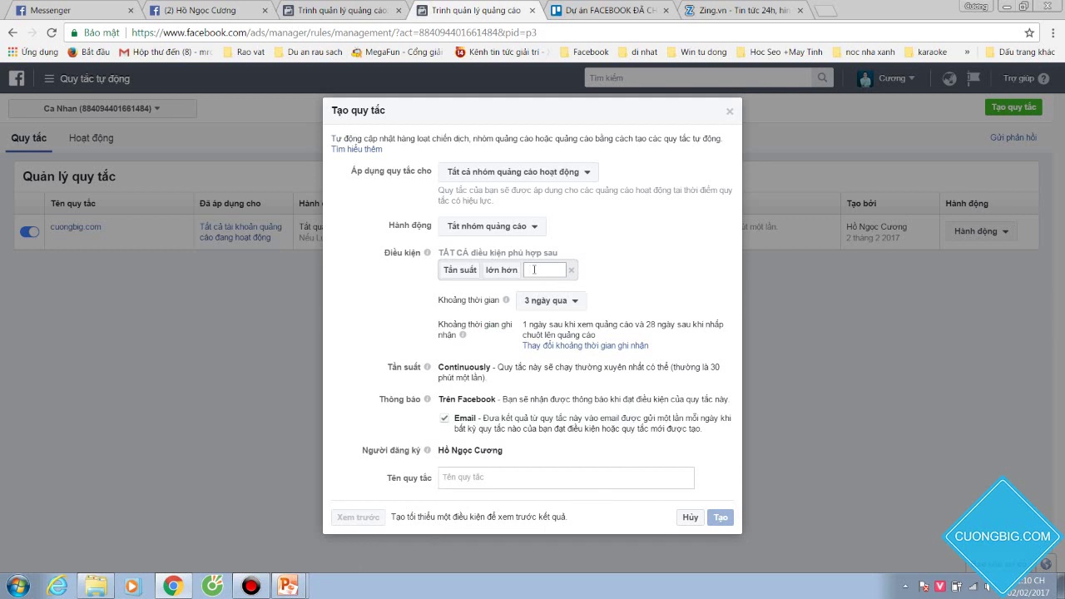
pyautogui.write('1')
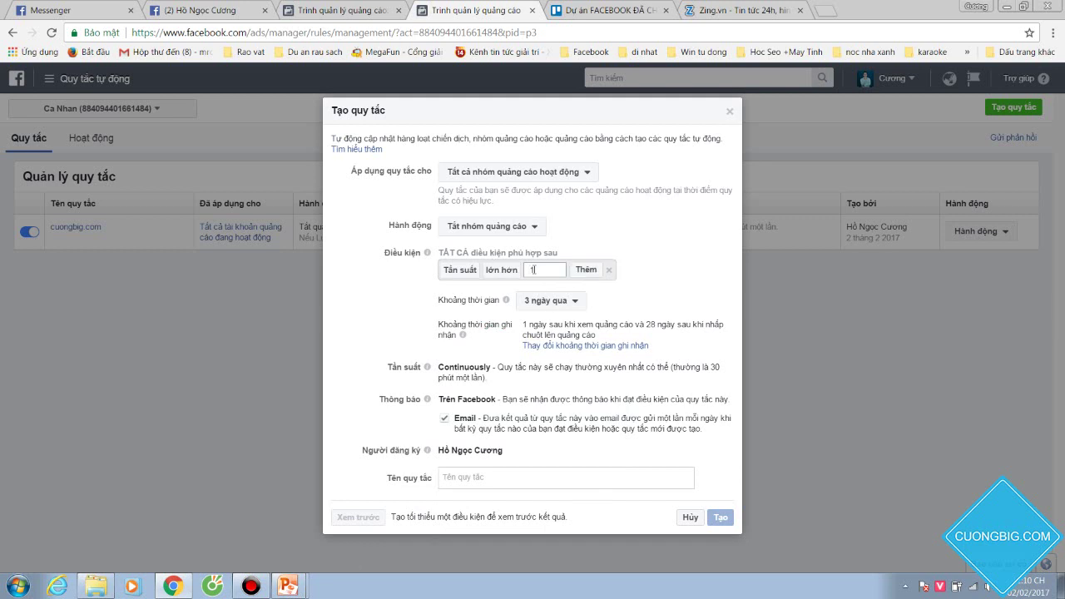
pyautogui.write('.5')
pyautogui.click(659, 274)
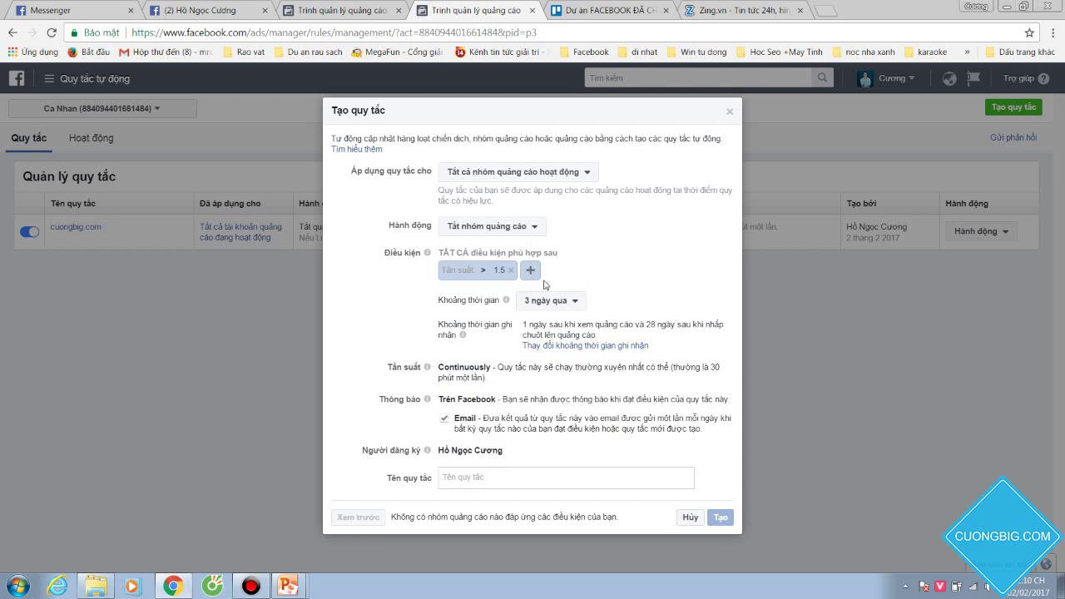
# - Reopen the rule's Tần suất condition and change its comparison to trong khoảng
pyautogui.click(482, 276)
pyautogui.click(500, 271)
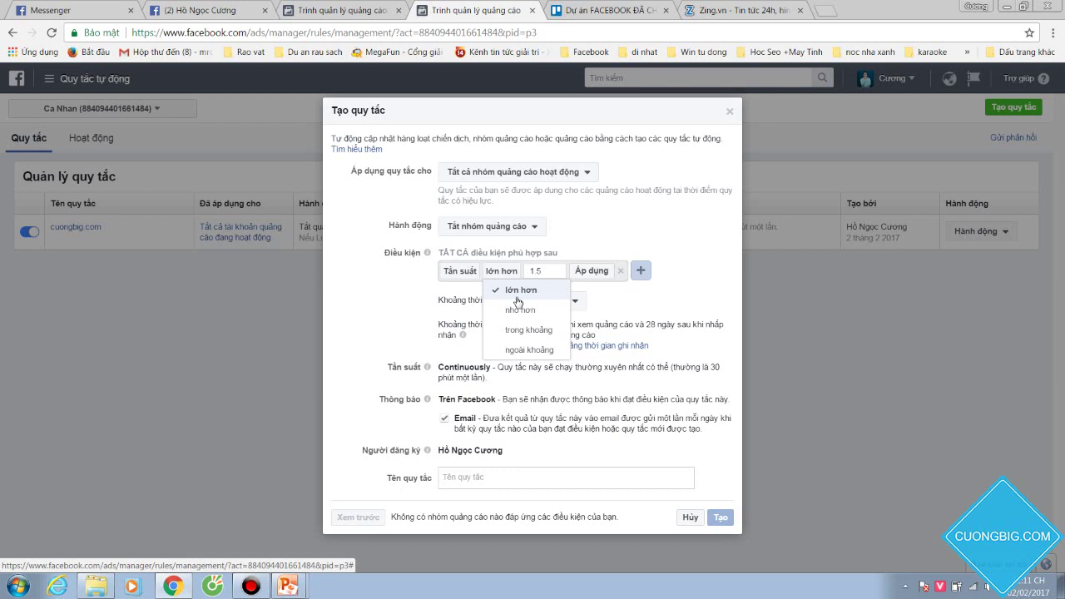
pyautogui.click(520, 310)
pyautogui.click(501, 270)
pyautogui.click(524, 331)
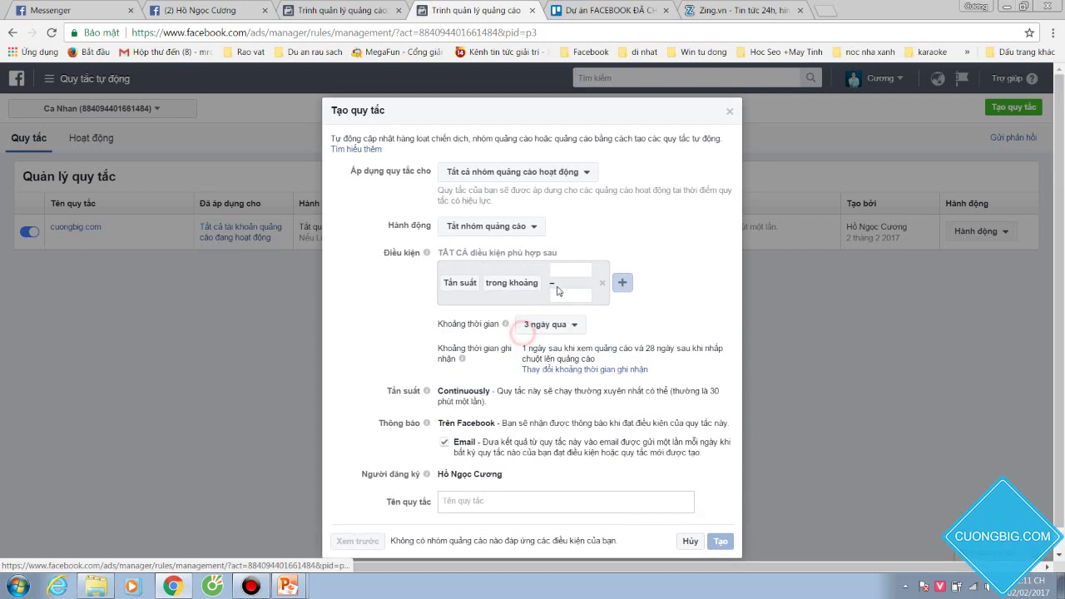
# - Set the Tần suất range from 2 to 2.5 and apply the condition
pyautogui.click(575, 269)
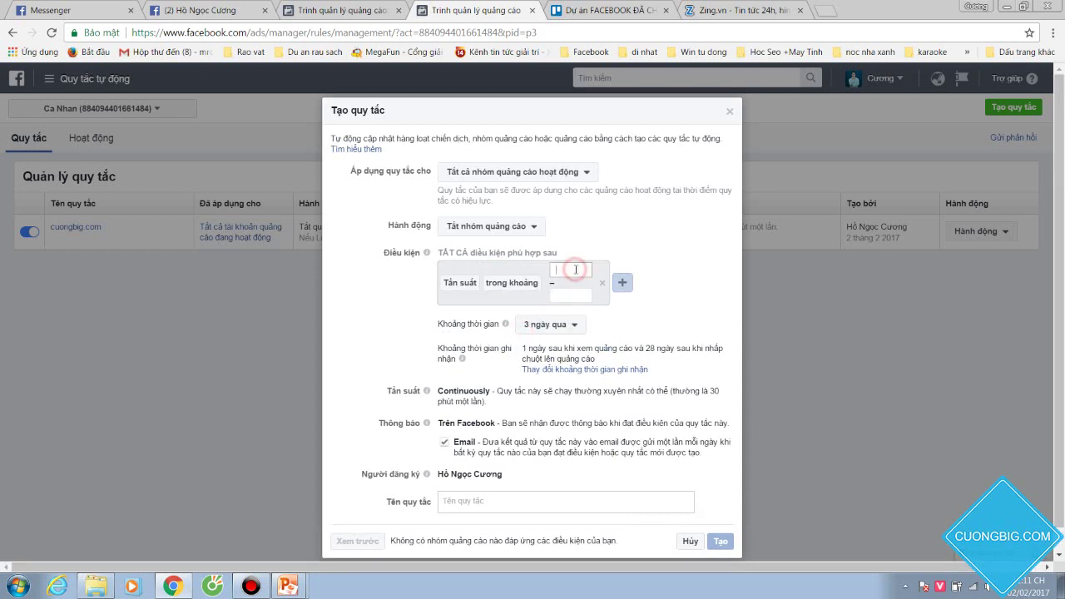
pyautogui.write('1.5')
pyautogui.click(572, 297)
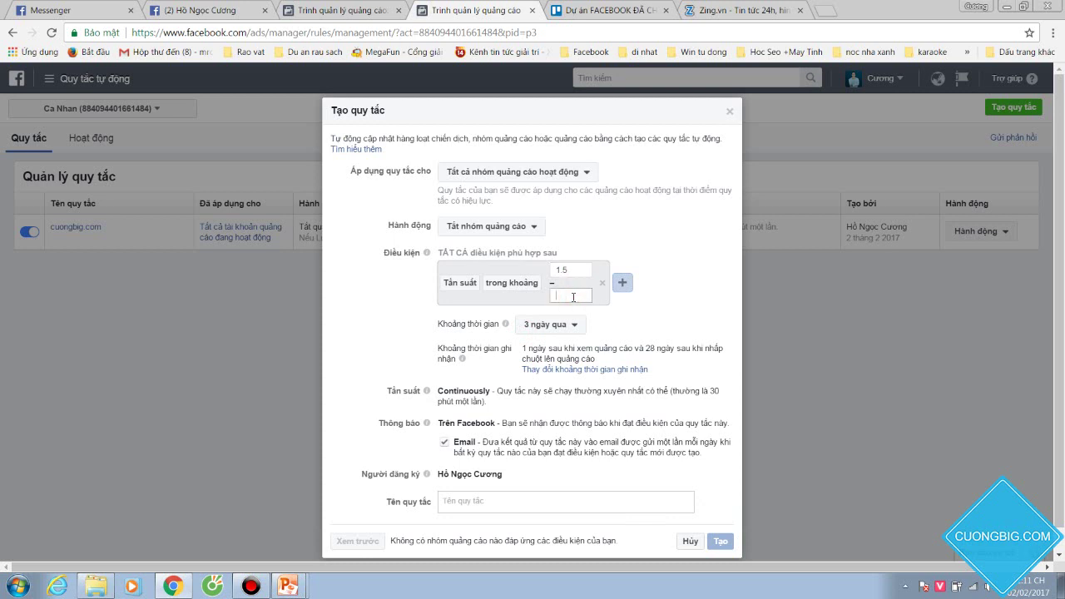
pyautogui.doubleClick(571, 269)
pyautogui.write('2')
pyautogui.click(571, 298)
pyautogui.write('2.5')
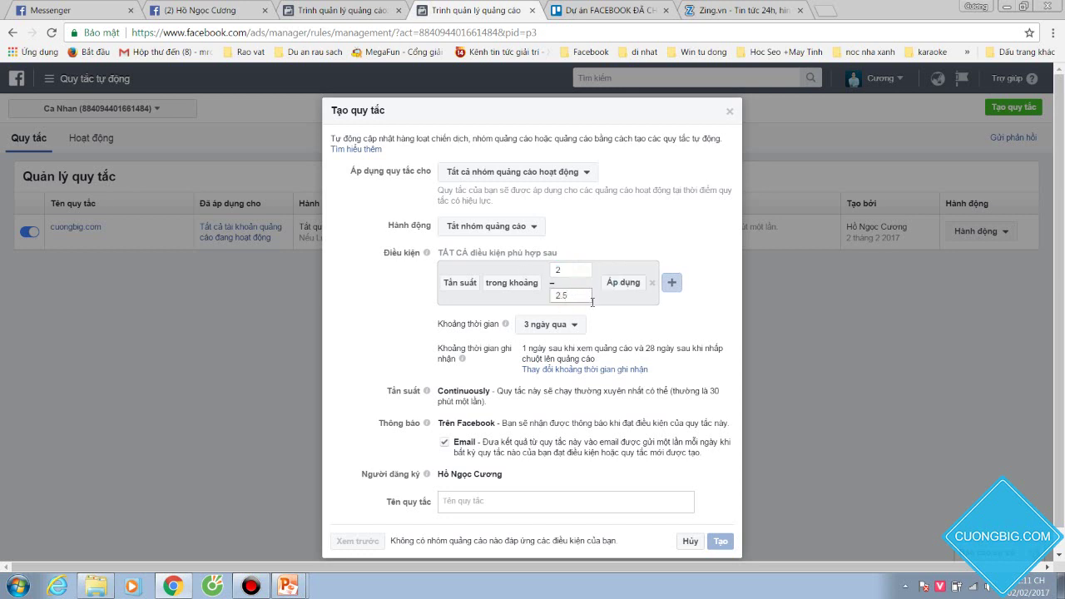
pyautogui.click(620, 283)
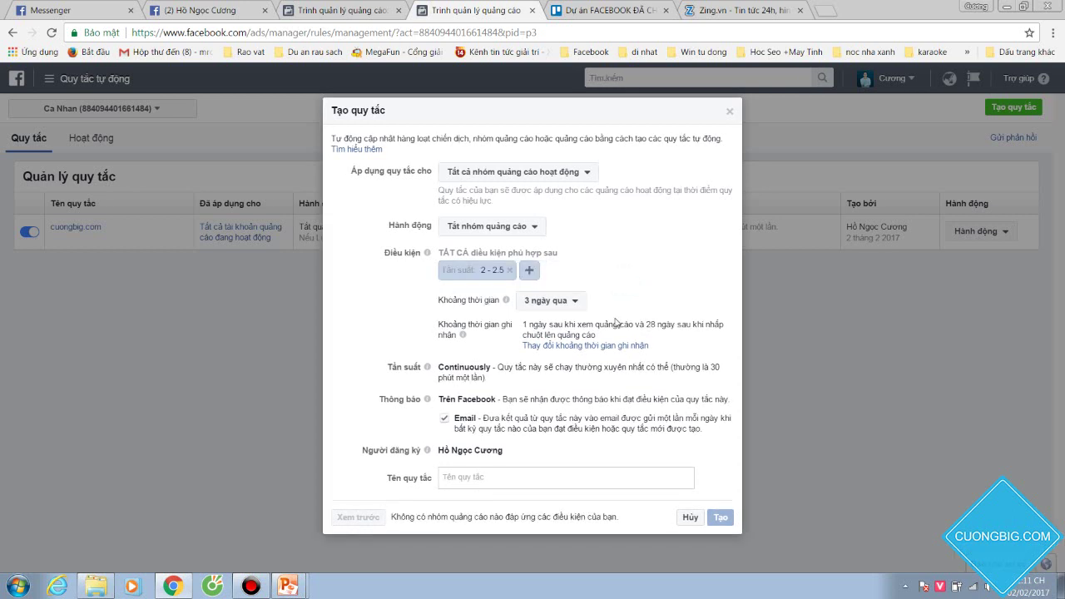
# - Add a second condition to the rule: Số lần hiển thị lớn hơn 5000
pyautogui.click(531, 271)
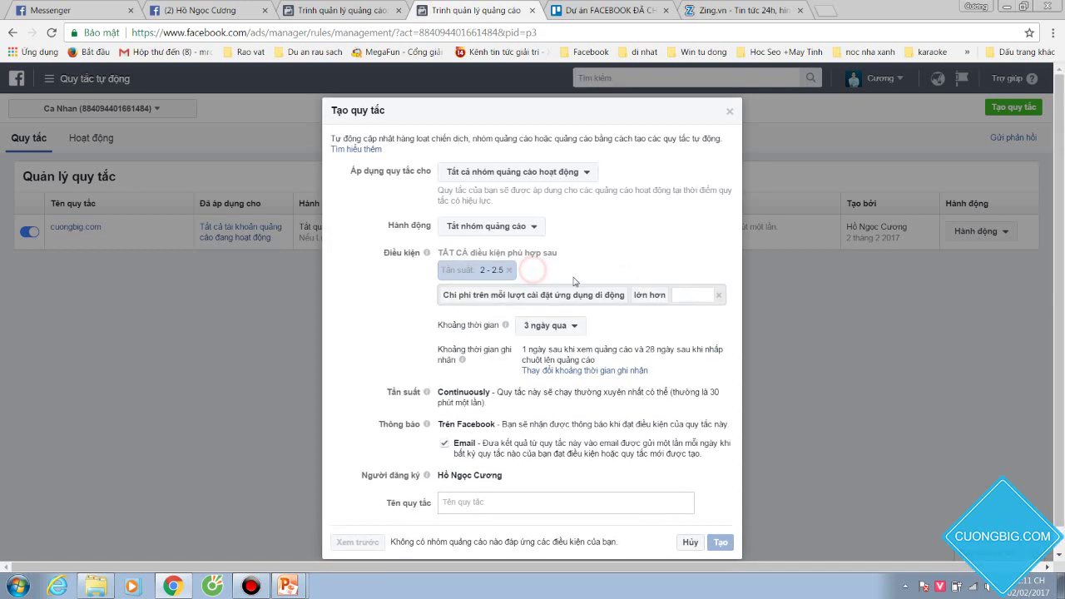
pyautogui.click(563, 298)
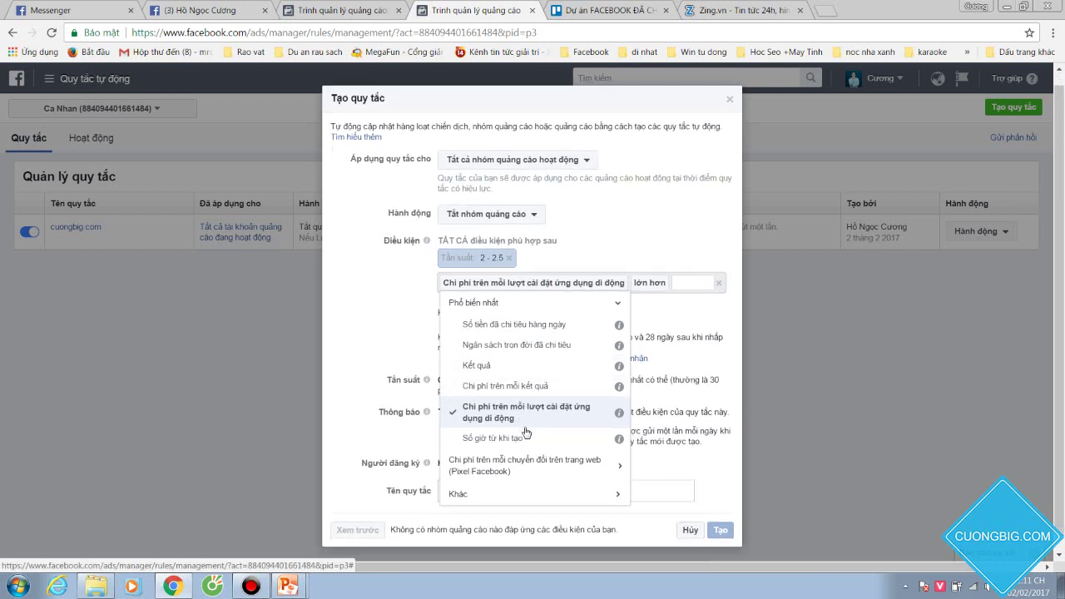
pyautogui.click(511, 483)
pyautogui.scroll(-3, 531, 414)
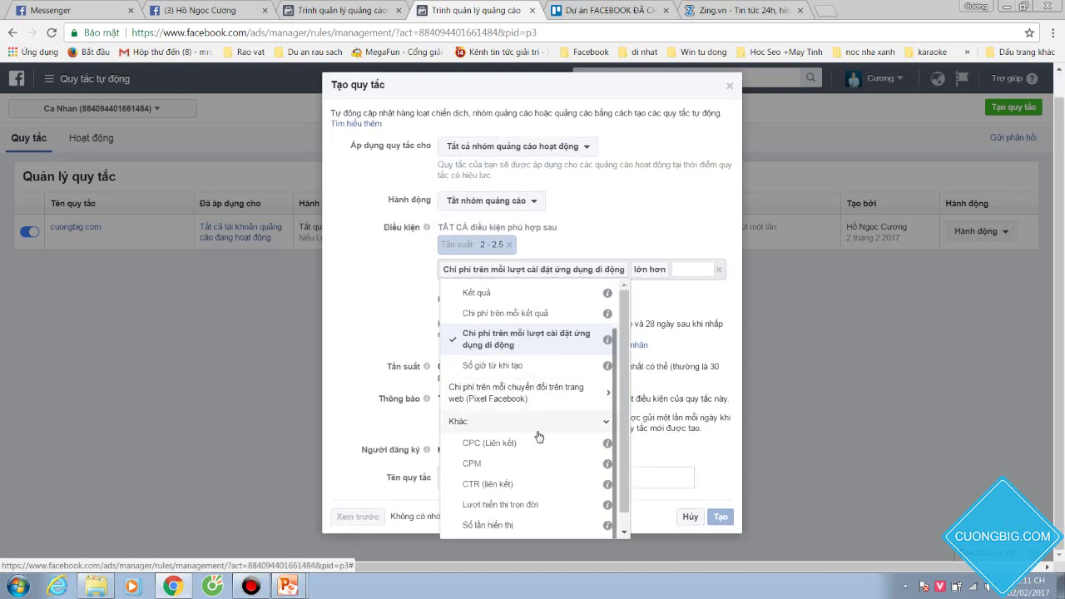
pyautogui.click(489, 532)
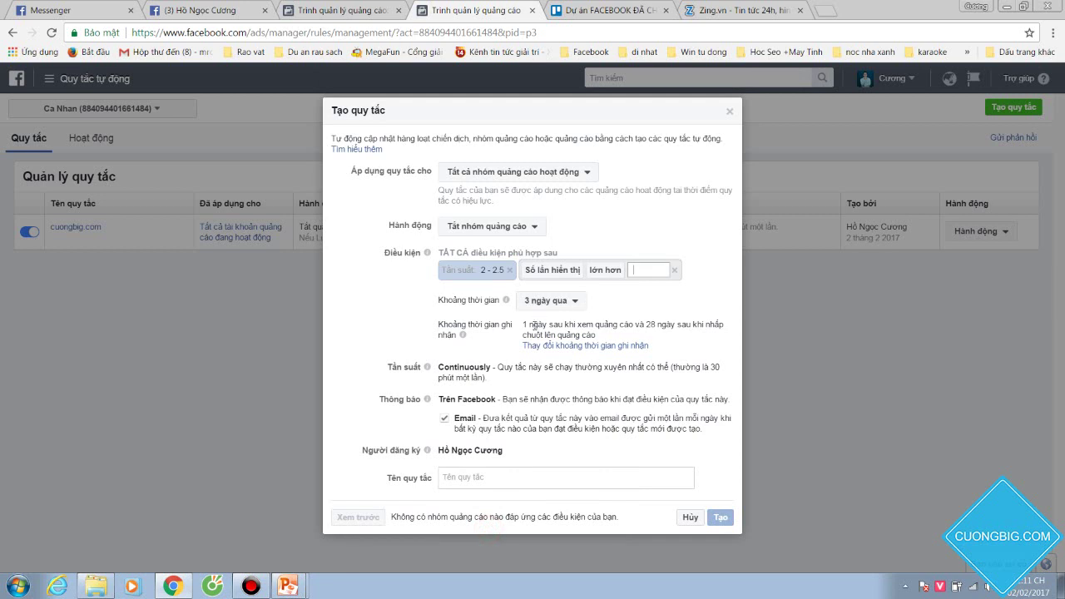
pyautogui.click(647, 270)
pyautogui.write('5000')
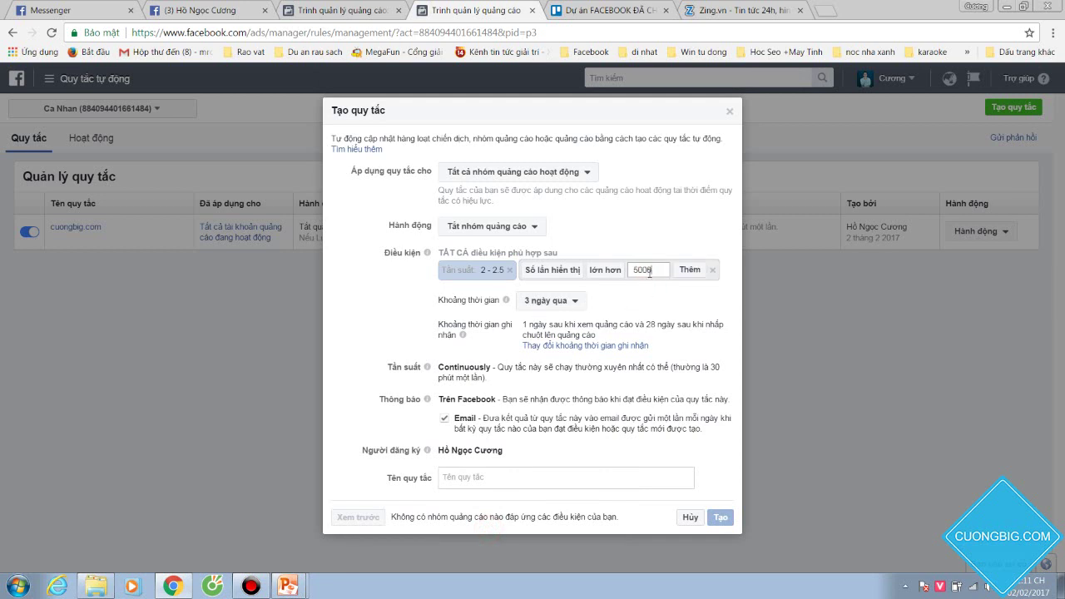
pyautogui.press('Return')
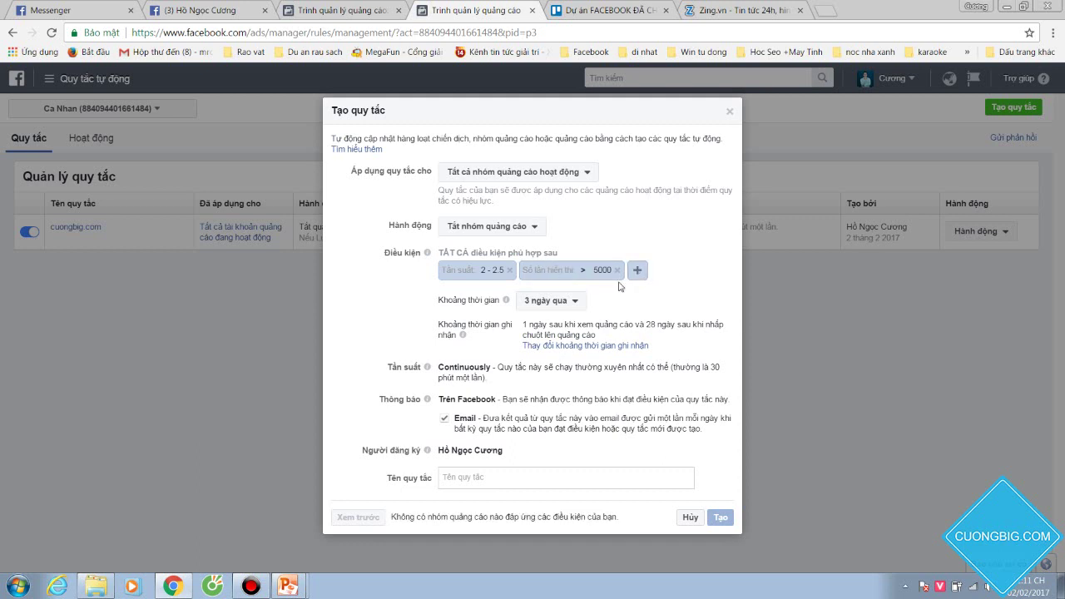
pyautogui.click(579, 269)
pyautogui.press('Return')
# - Add a third condition to the rule: Số tiền đã chi tiêu hàng ngày lớn hơn 30.000 ₫
pyautogui.click(640, 275)
pyautogui.click(589, 296)
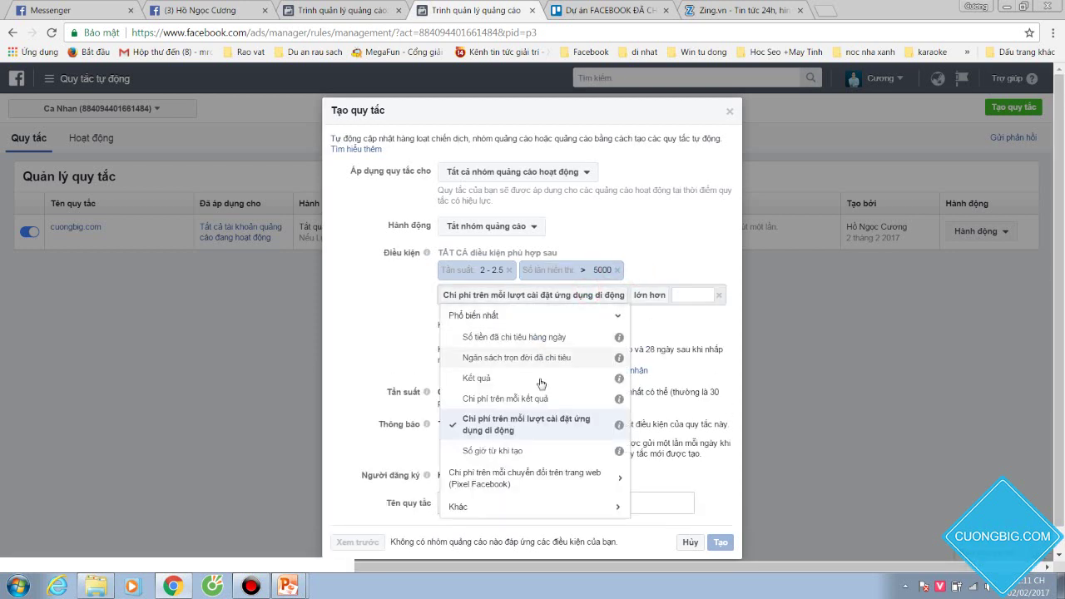
pyautogui.click(541, 337)
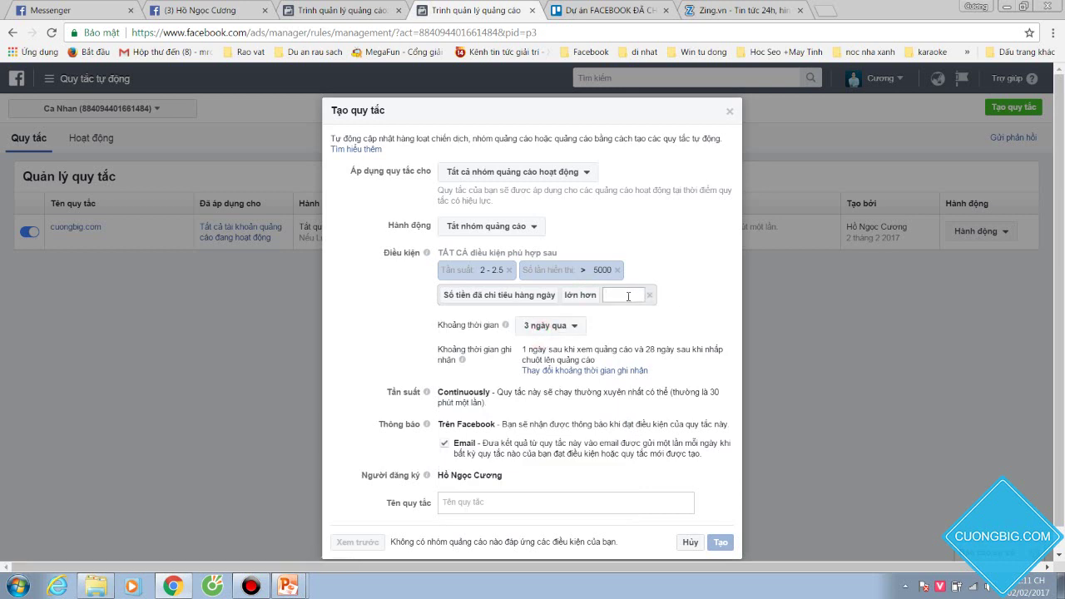
pyautogui.write('30.000 ₫')
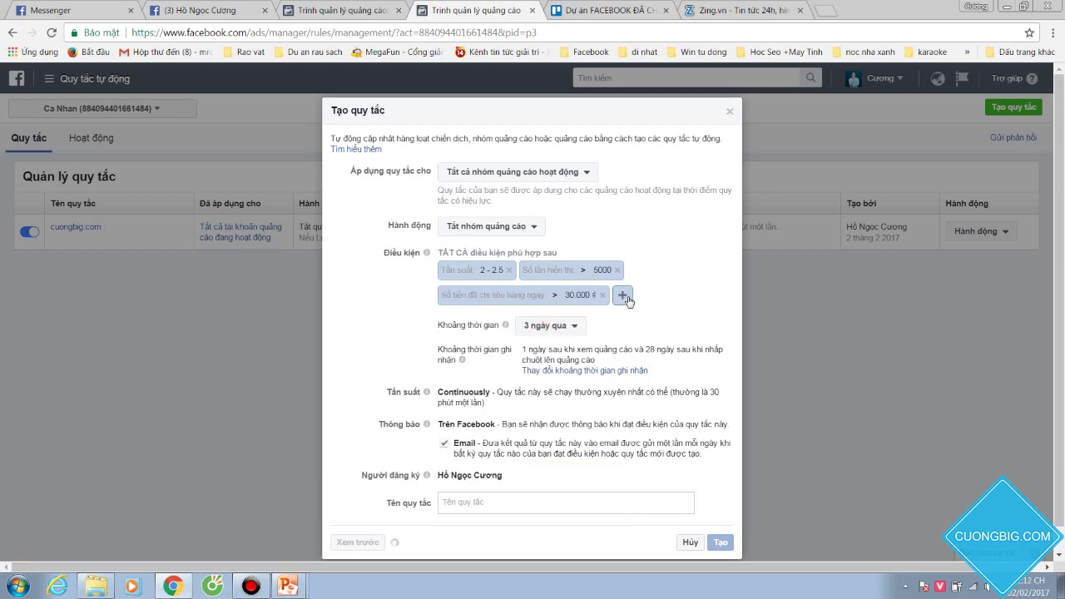
pyautogui.press('Return')
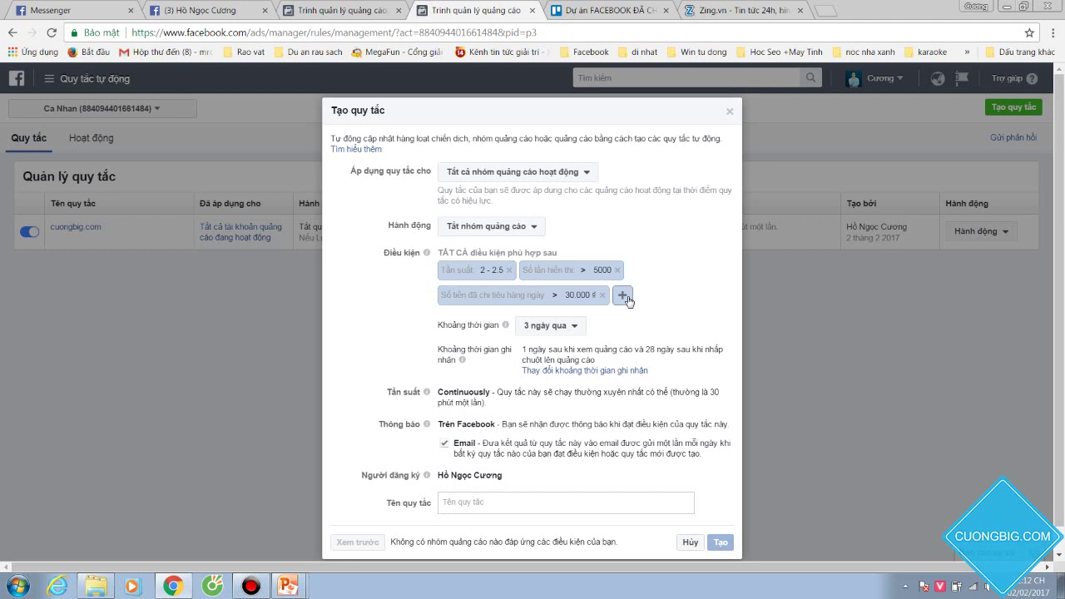
# - Examine the choices and explanations for the rule's Khoảng thời gian and Khoảng thời gian ghi nhận settings
pyautogui.moveTo(508, 329)
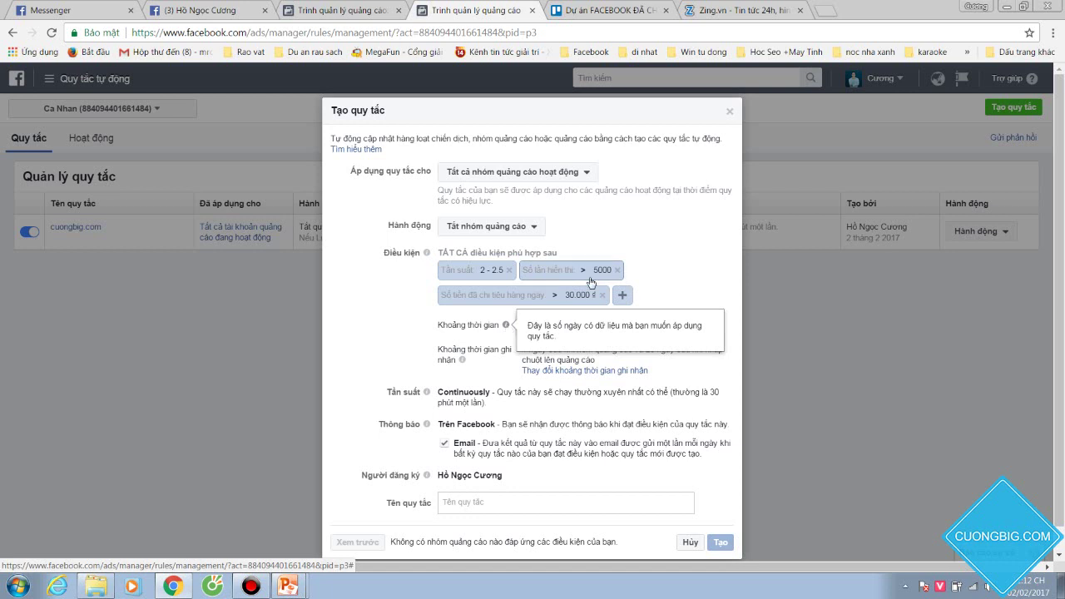
pyautogui.click(579, 328)
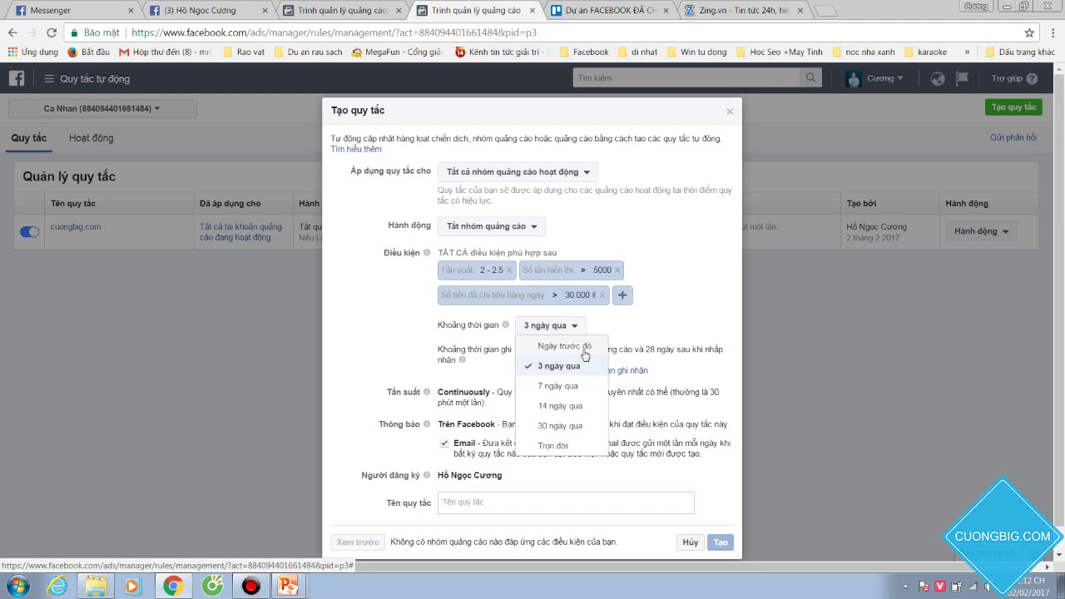
pyautogui.click(623, 324)
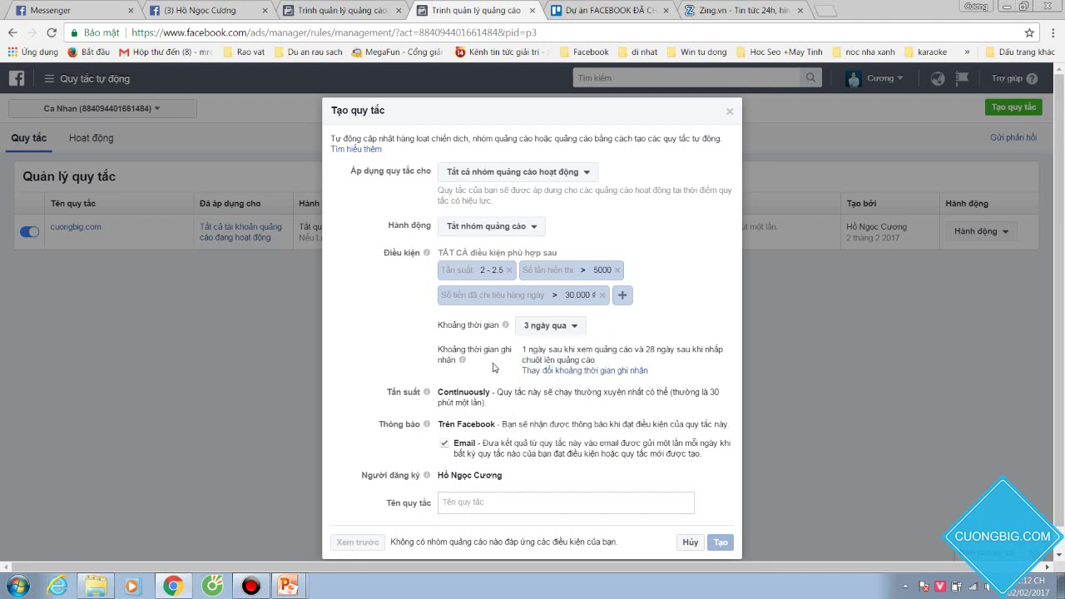
pyautogui.moveTo(462, 362)
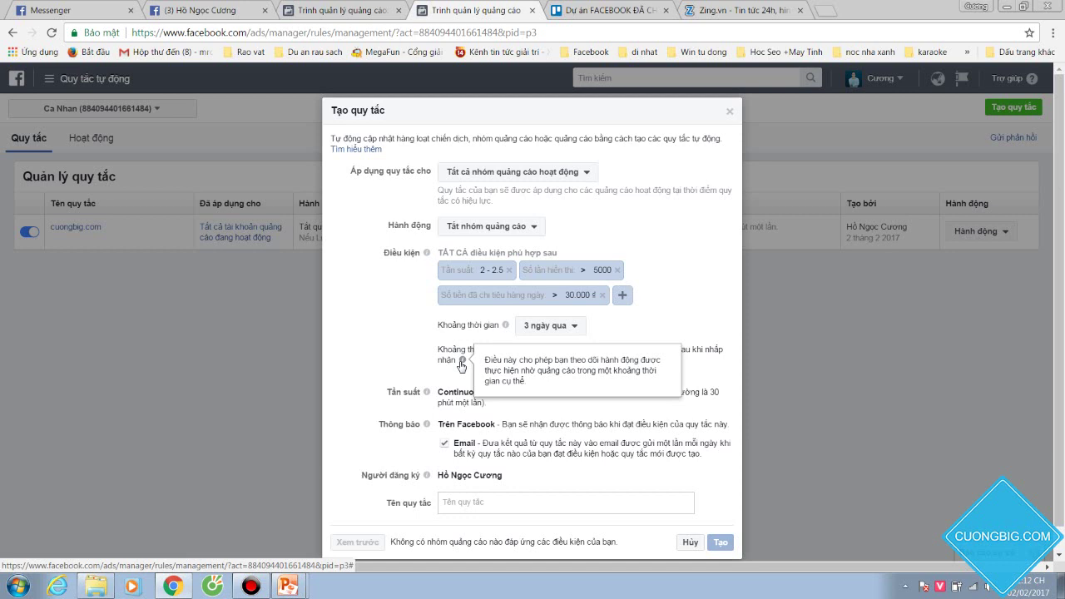
pyautogui.click(605, 372)
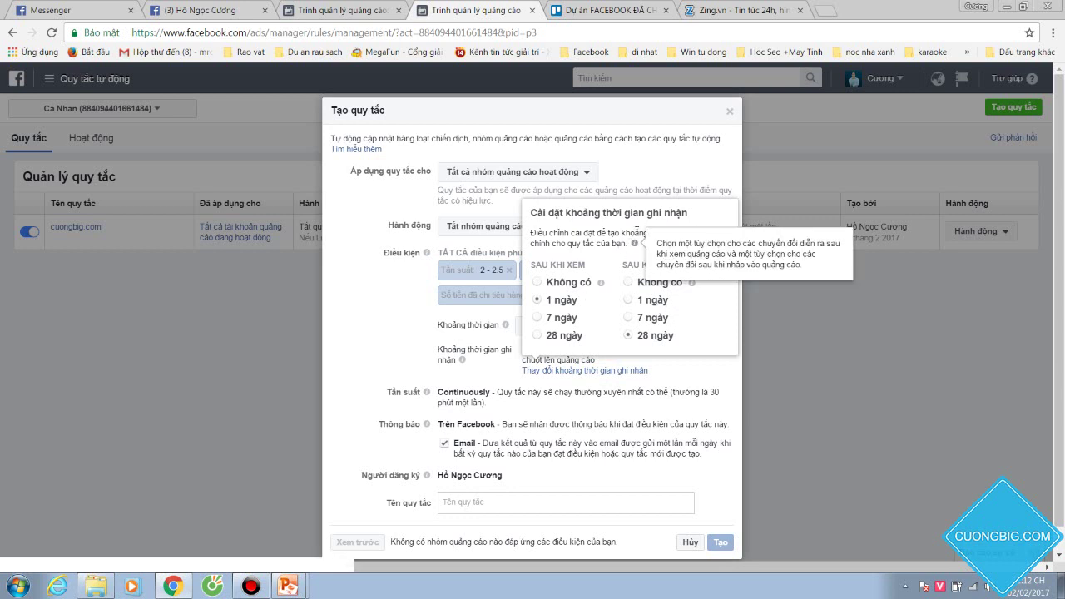
pyautogui.moveTo(638, 245)
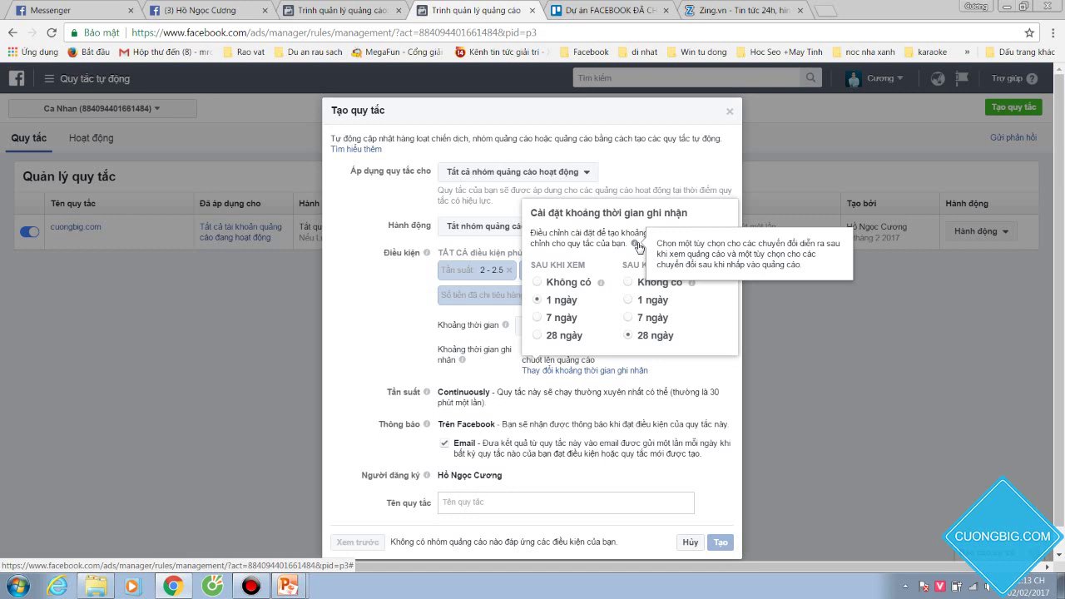
pyautogui.click(407, 332)
# - Name the rule "demo", create it and close the creation confirmation
pyautogui.scroll(-1, 583, 374)
pyautogui.click(515, 478)
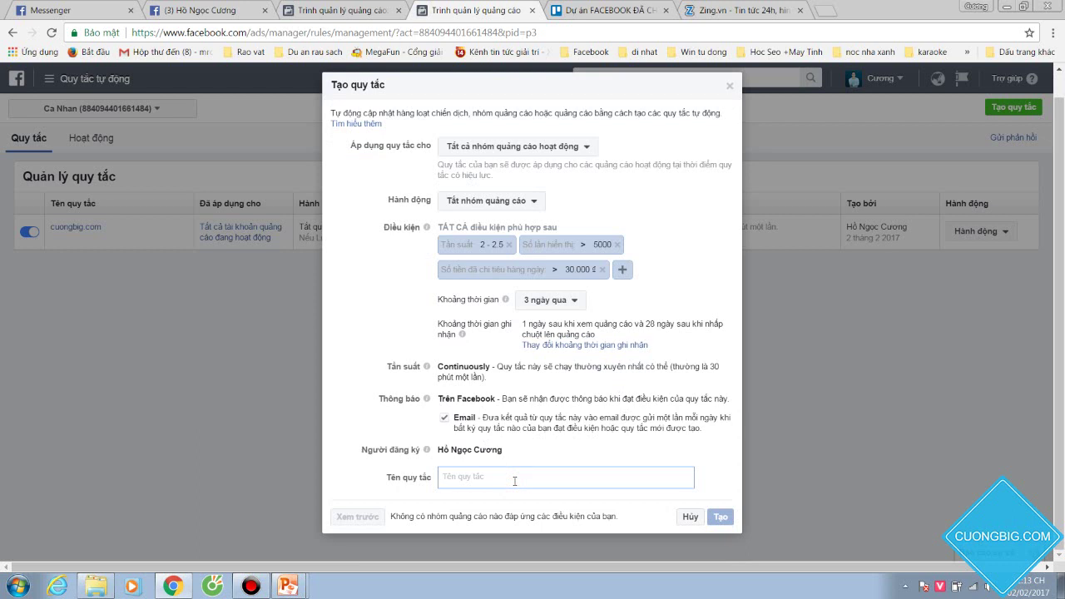
pyautogui.write('demo')
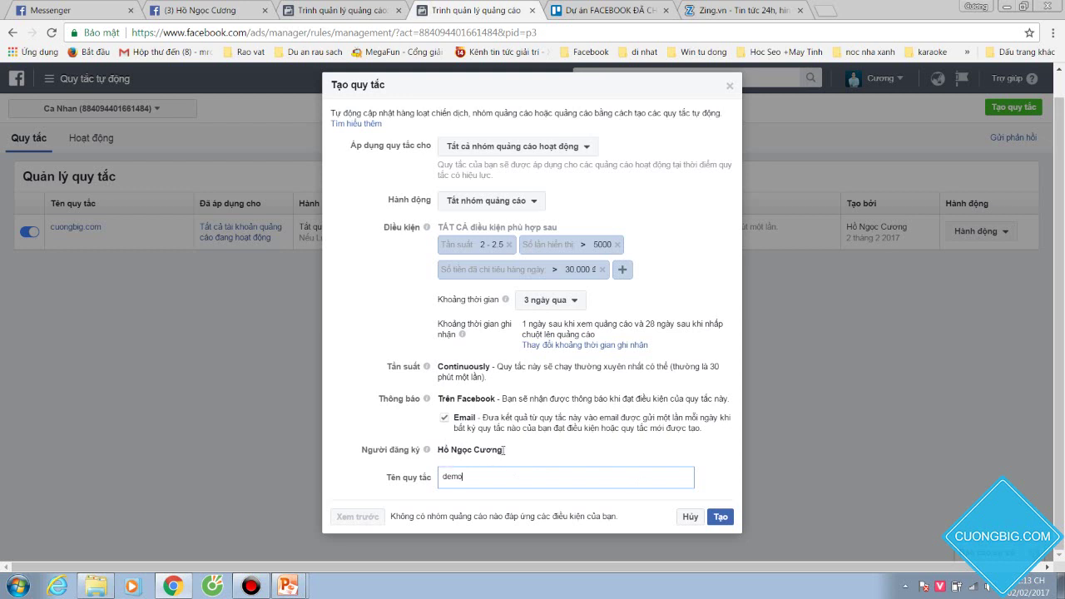
pyautogui.moveTo(428, 452)
pyautogui.click(730, 521)
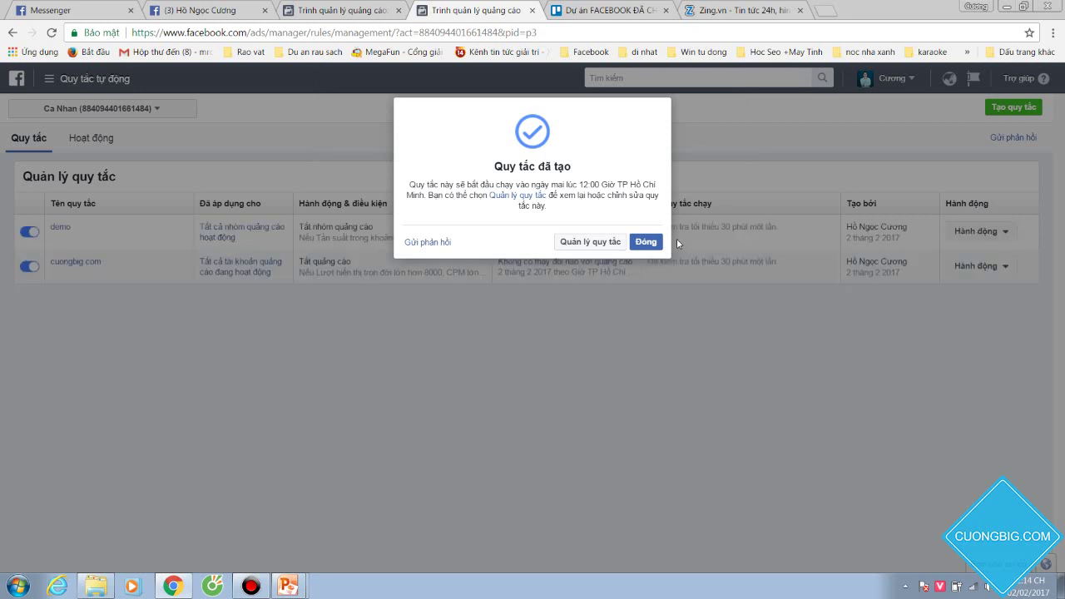
pyautogui.click(646, 241)
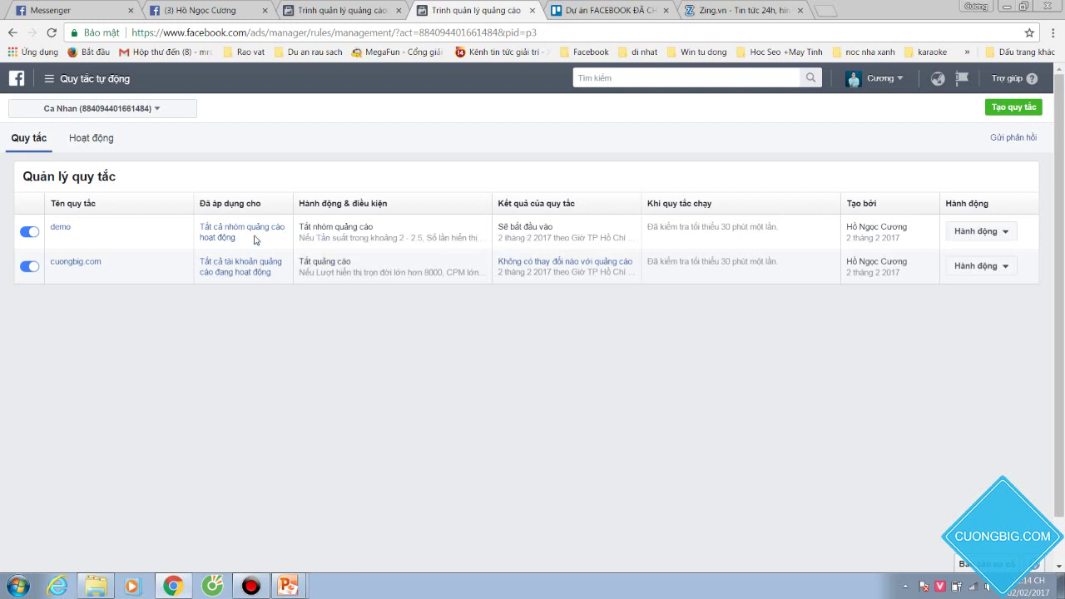
# - Check the actions offered for the demo rule and the Hoạt động log, then return to the Quy tắc list
pyautogui.click(1006, 234)
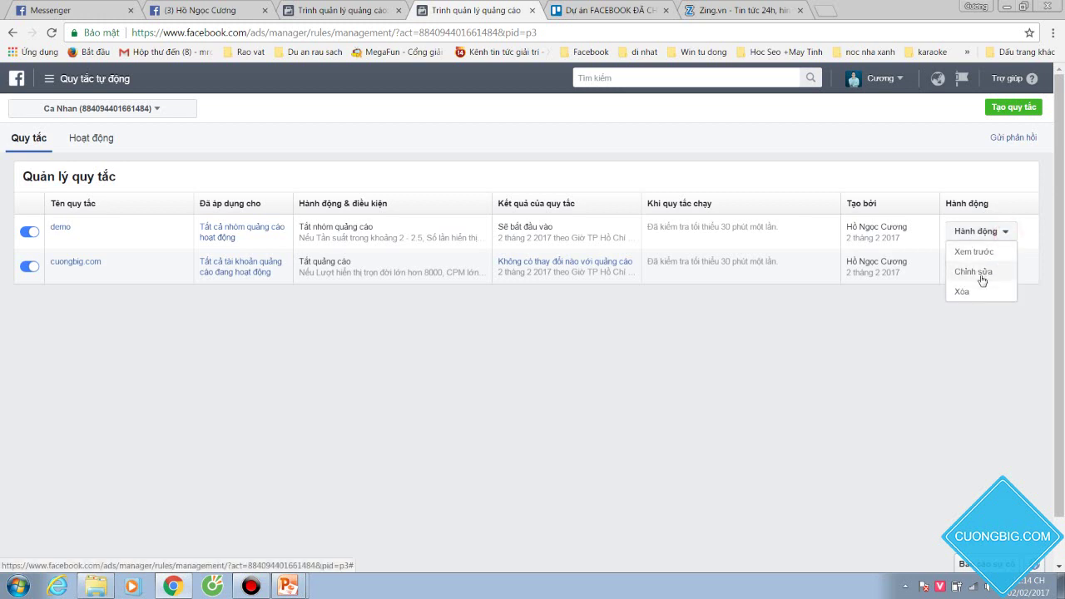
pyautogui.click(773, 362)
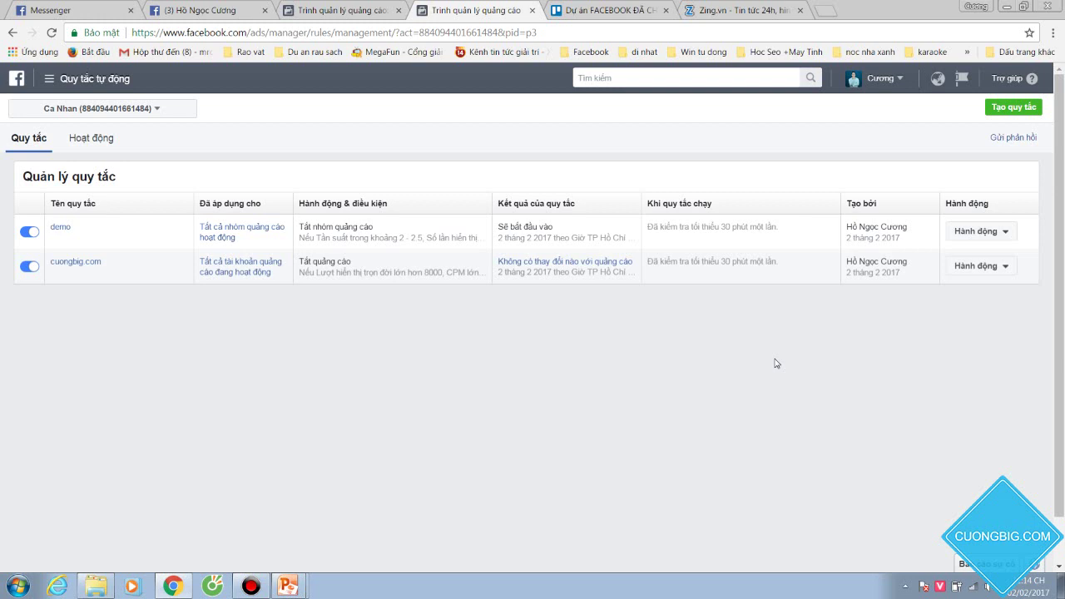
pyautogui.click(92, 147)
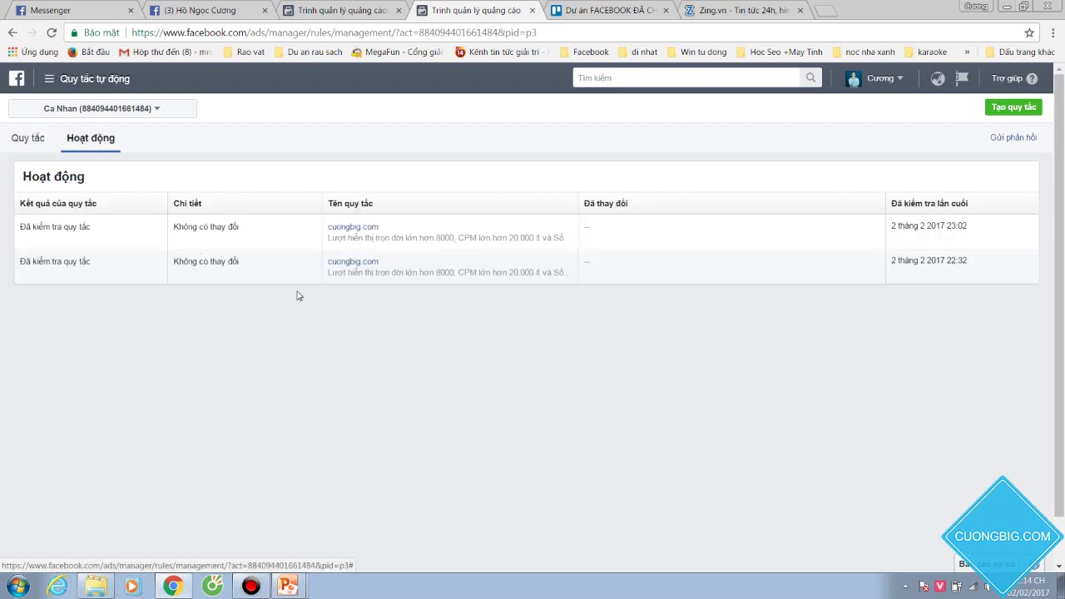
pyautogui.click(30, 143)
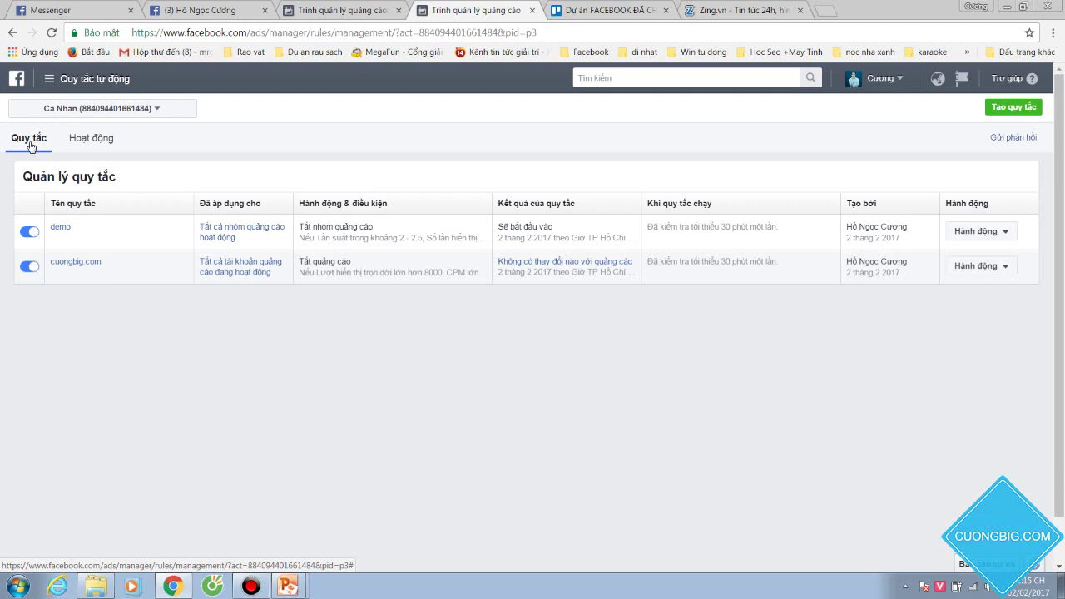
# - Switch to the PowerPoint slide show and advance to the closing thank-you slide
pyautogui.hotkey('alt', 'Tab')
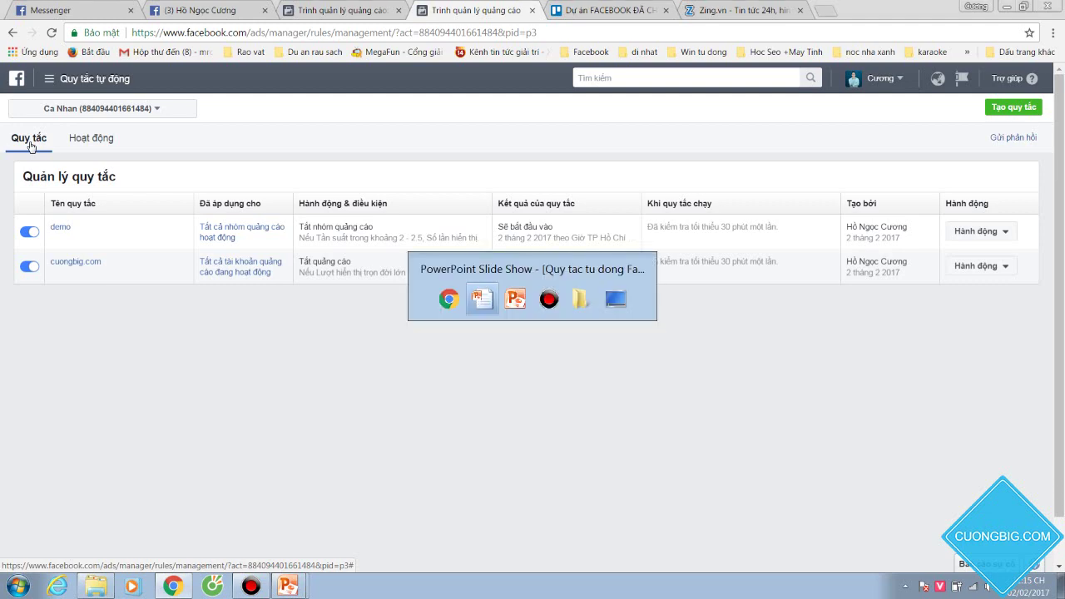
pyautogui.press('Right')
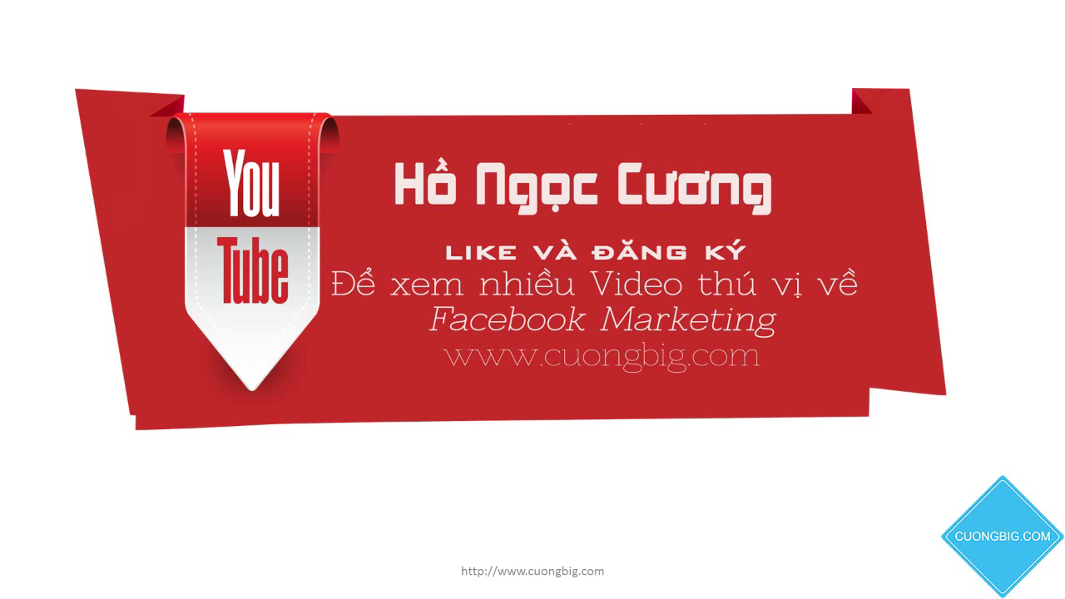
pyautogui.press('Right')
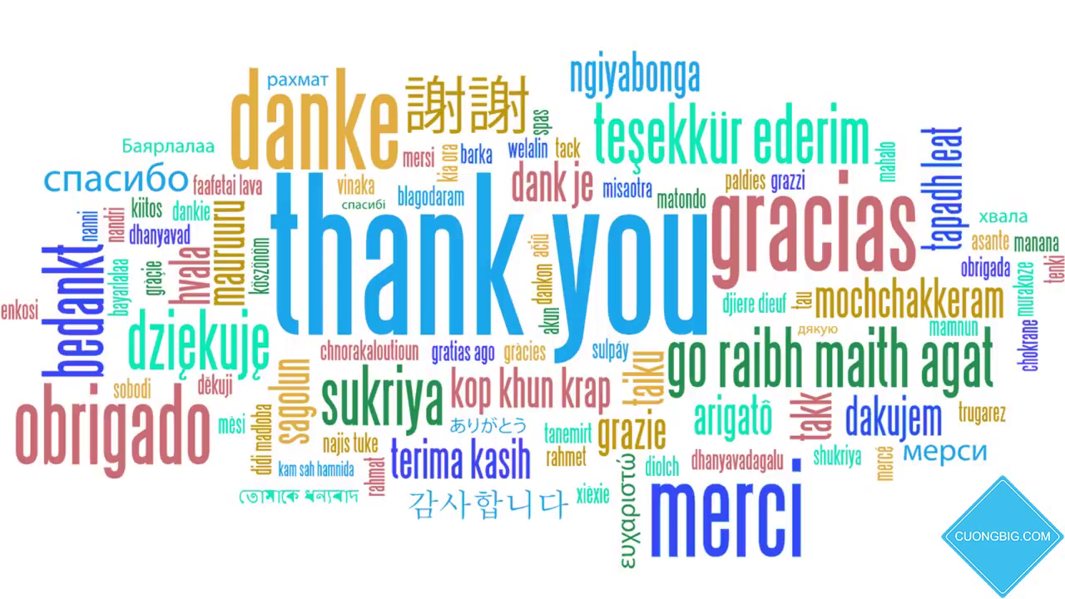